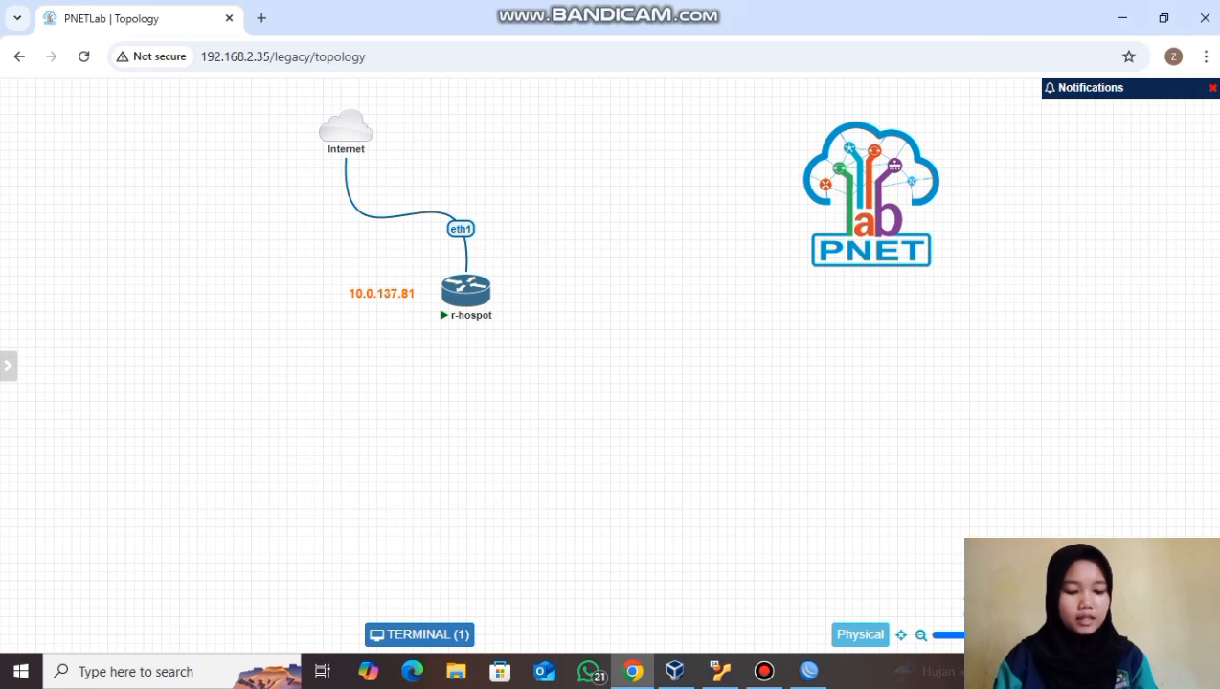
- Bring up the ADD A NEW OBJECT menu on an empty spot of the topology canvas
right_click(586, 388)
key("Escape")
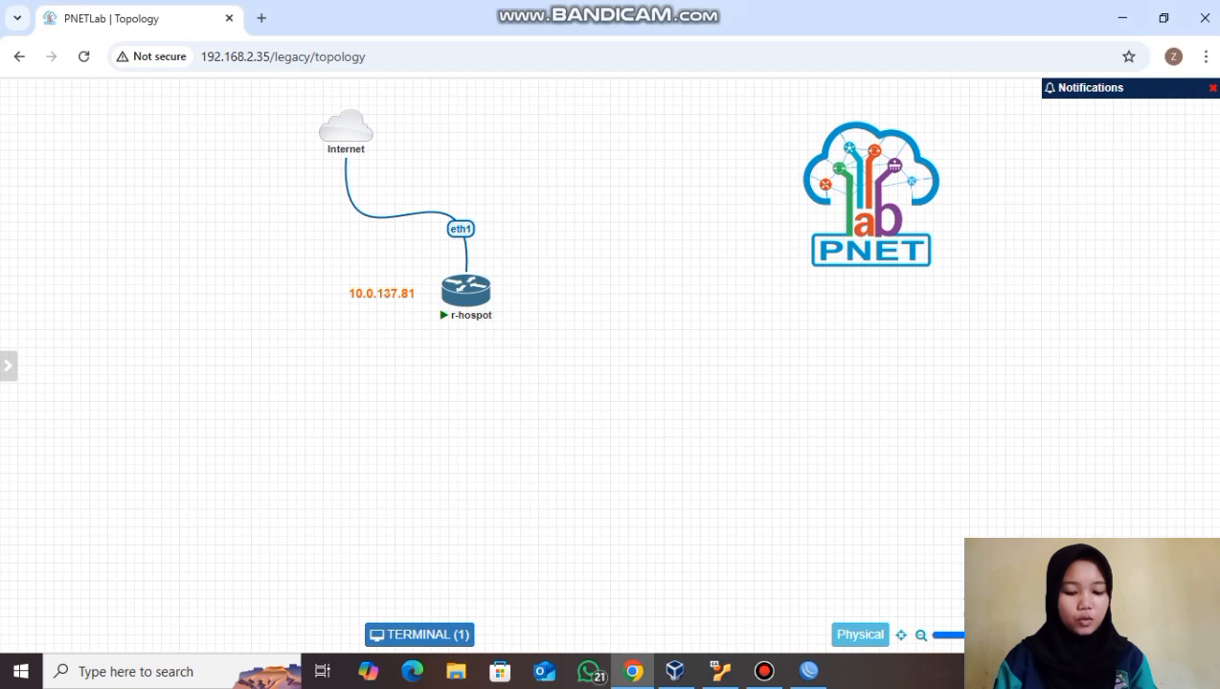
right_click(587, 388)
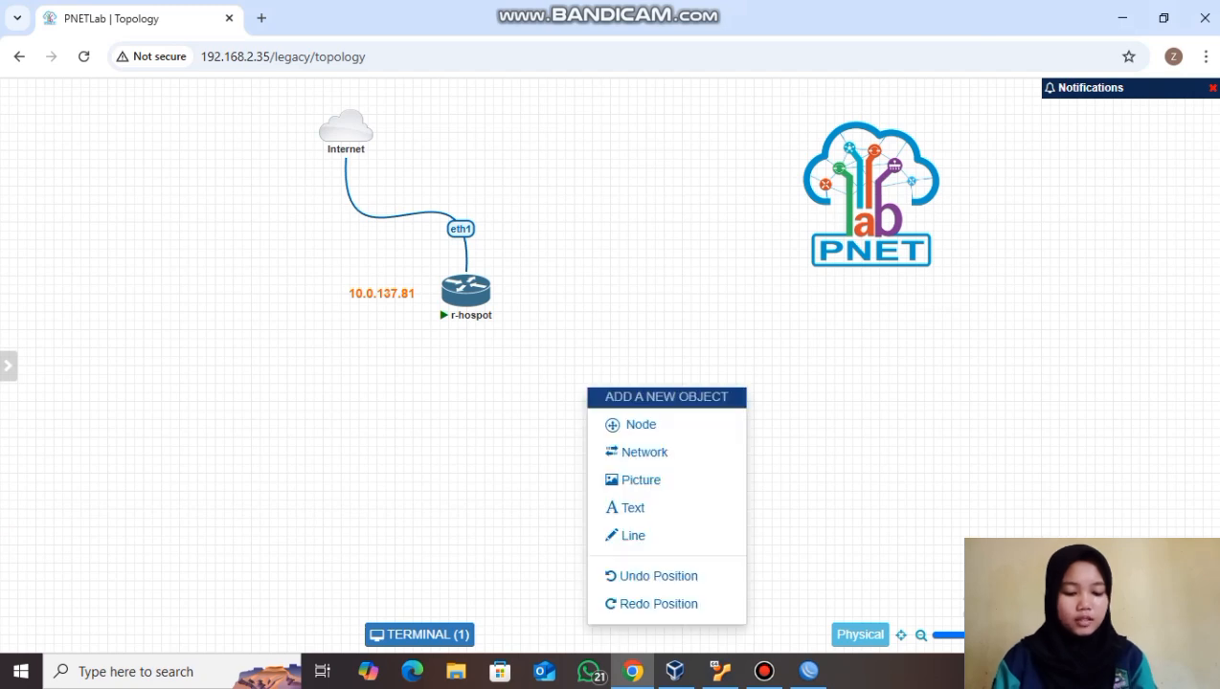
- Add a new Docker.io node and name it Linux
left_click(636, 424)
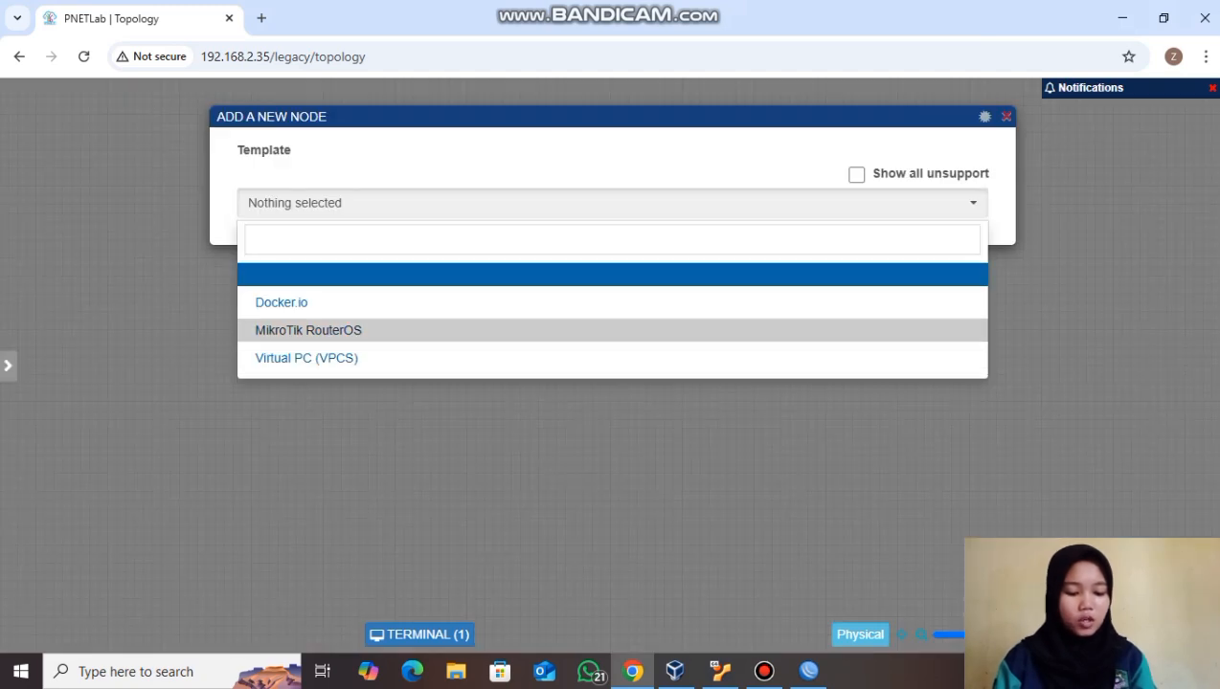
key("Up")
key("Return")
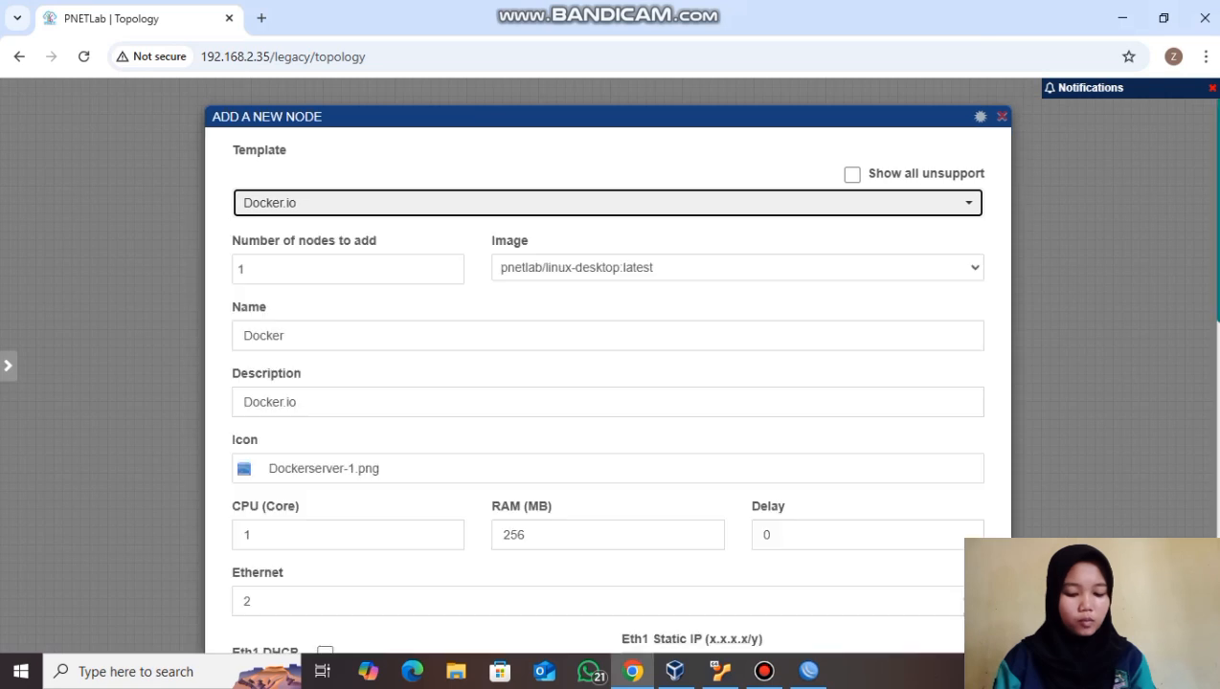
key("Tab")
key("Tab")
key("Tab")
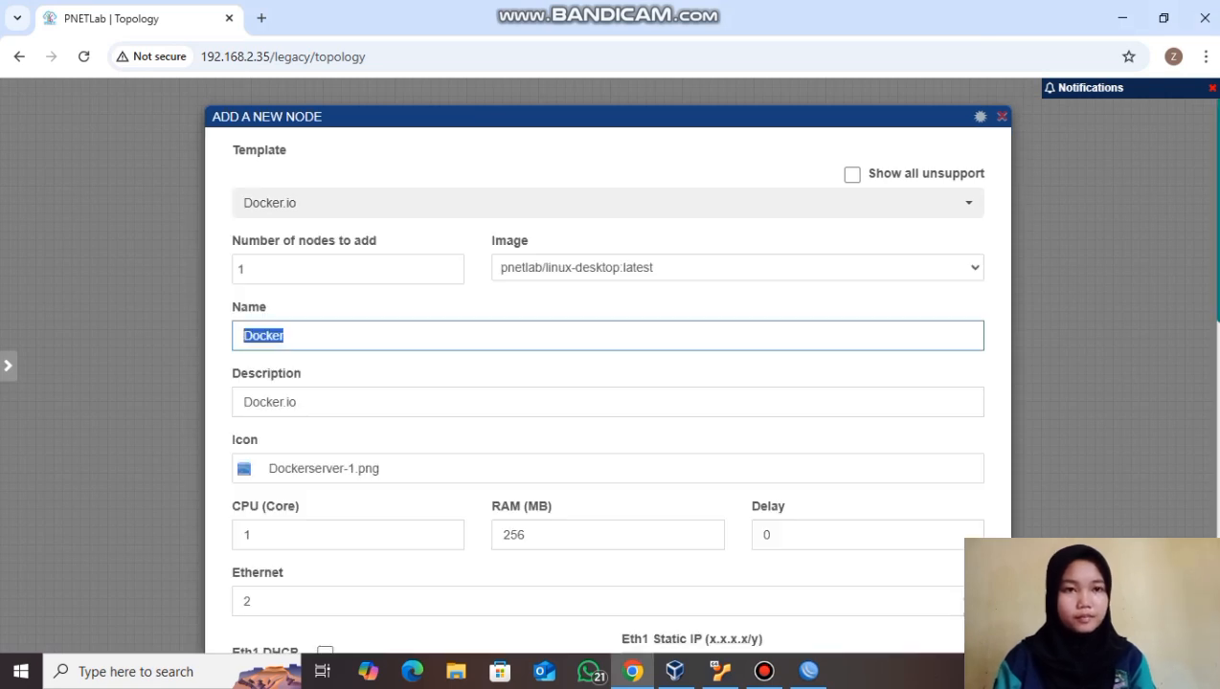
key("BackSpace")
type("Li")
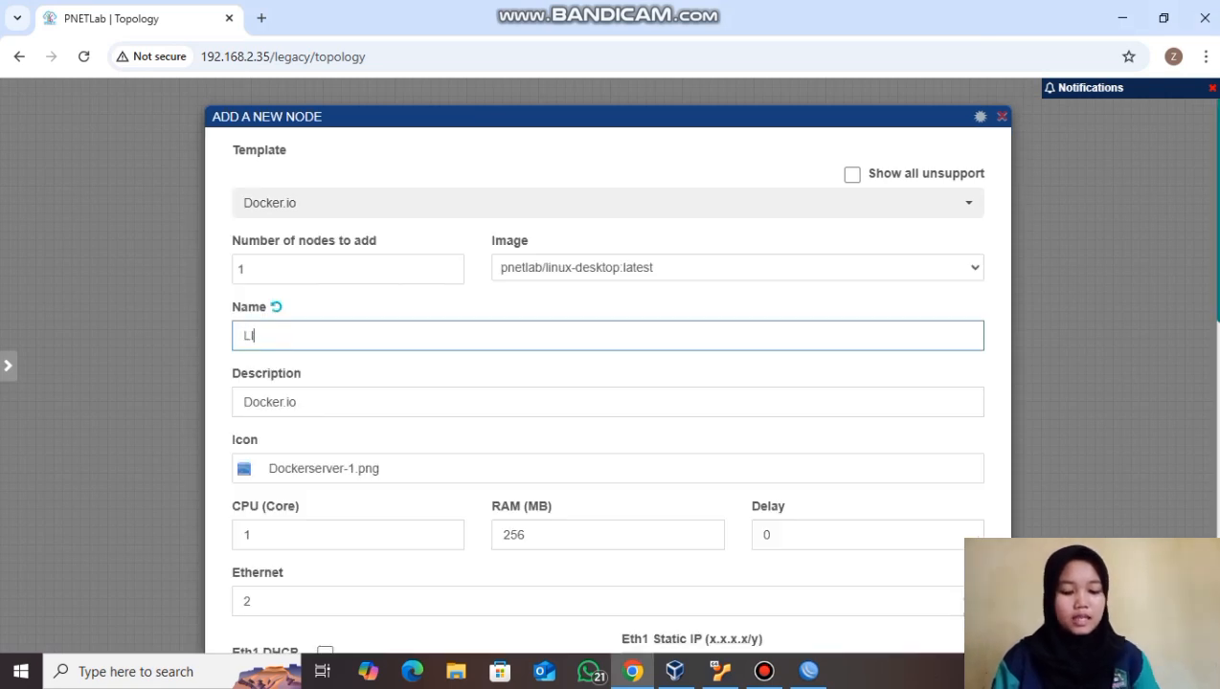
type("nuk")
key("BackSpace")
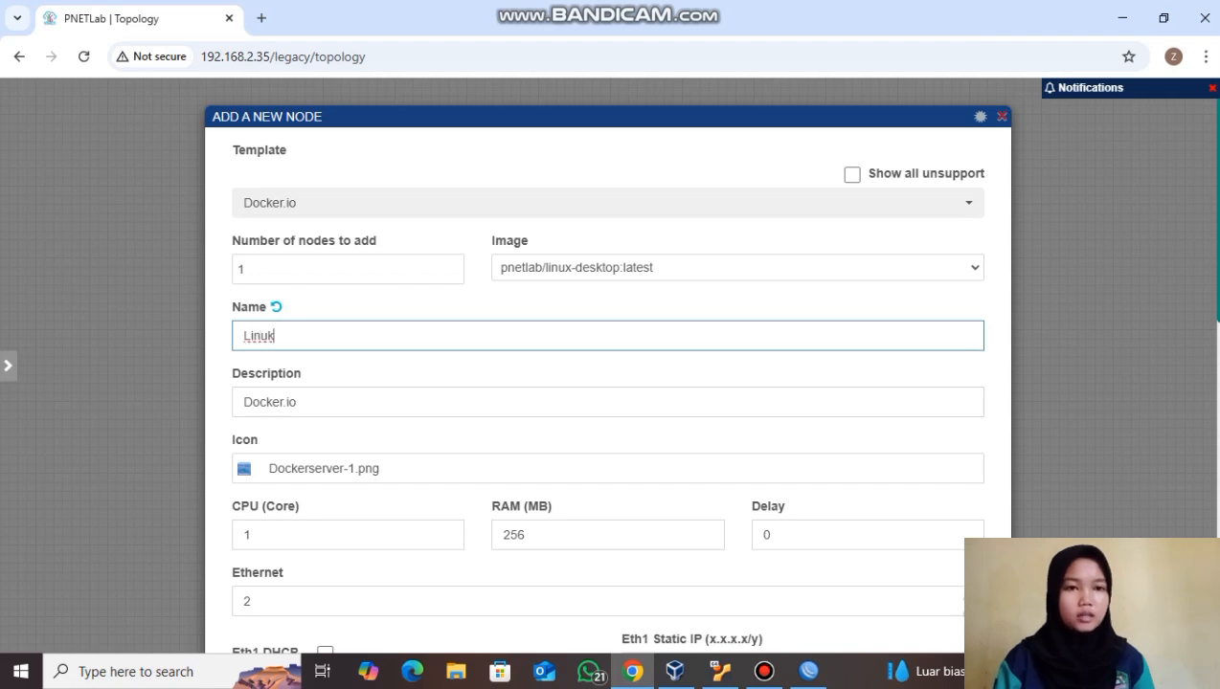
scroll(607, 364, "down", 1)
type("x")
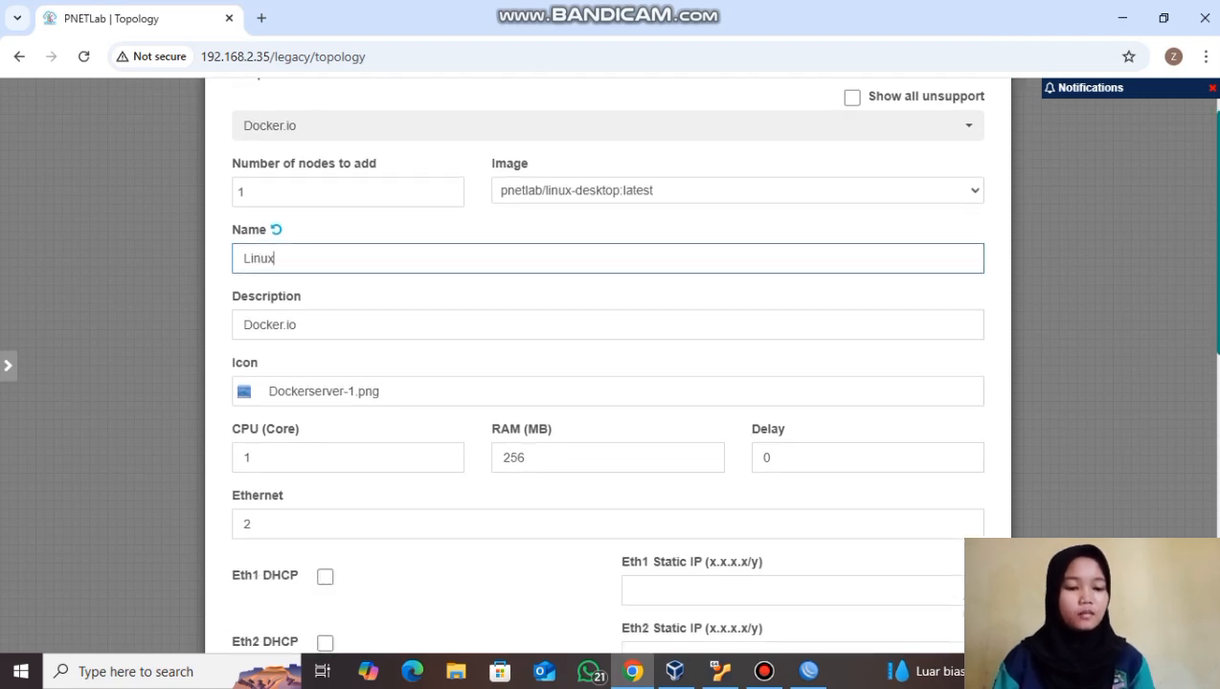
- Give the node the Desktop-1.png icon, DHCP on Eth1, and an RDP primary console
left_click(323, 391)
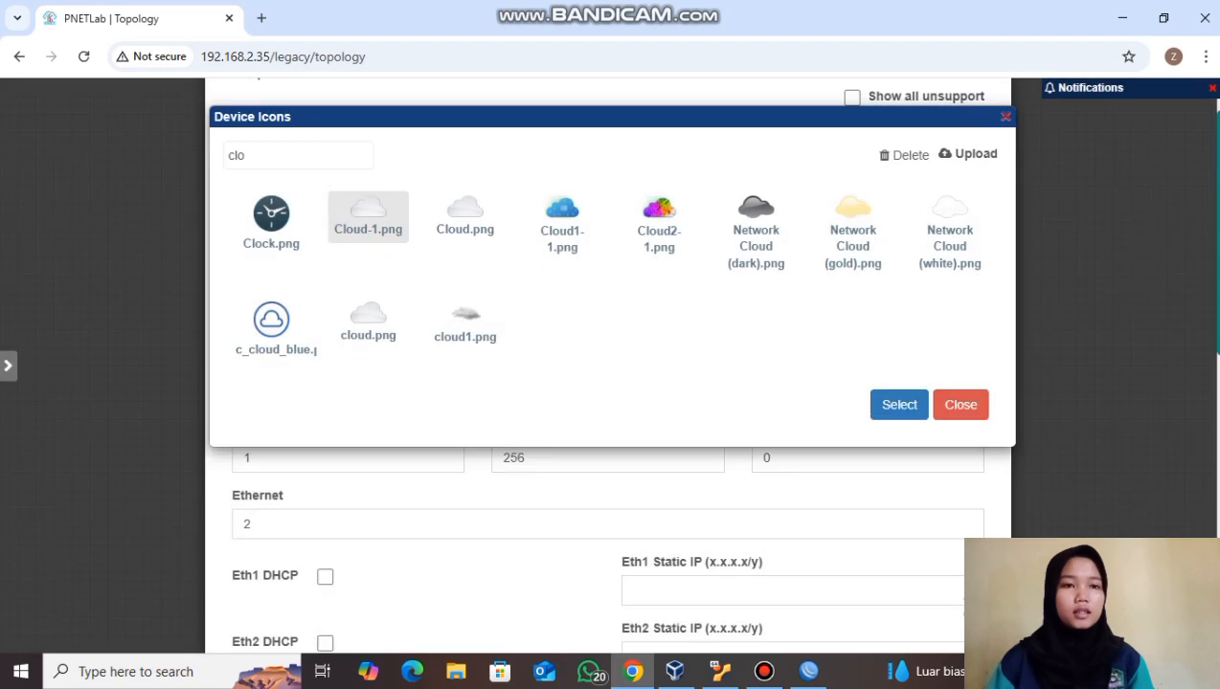
double_click(236, 155)
type("des")
left_click(271, 225)
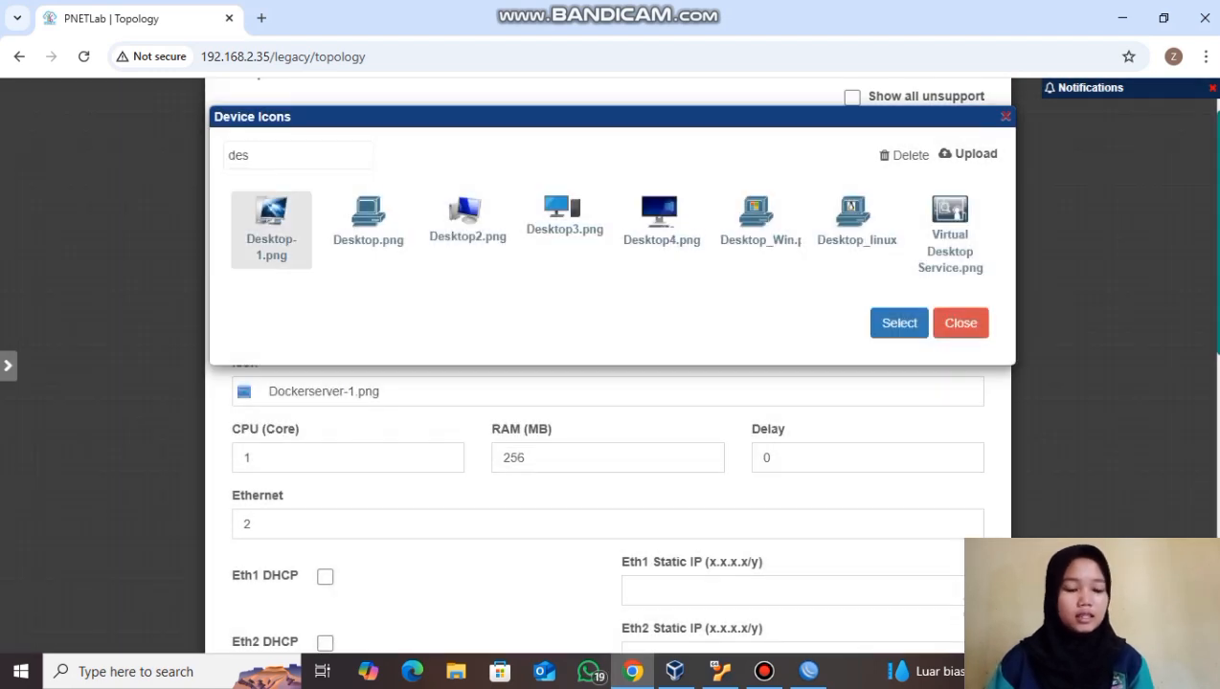
left_click(899, 322)
scroll(613, 364, "down", 3)
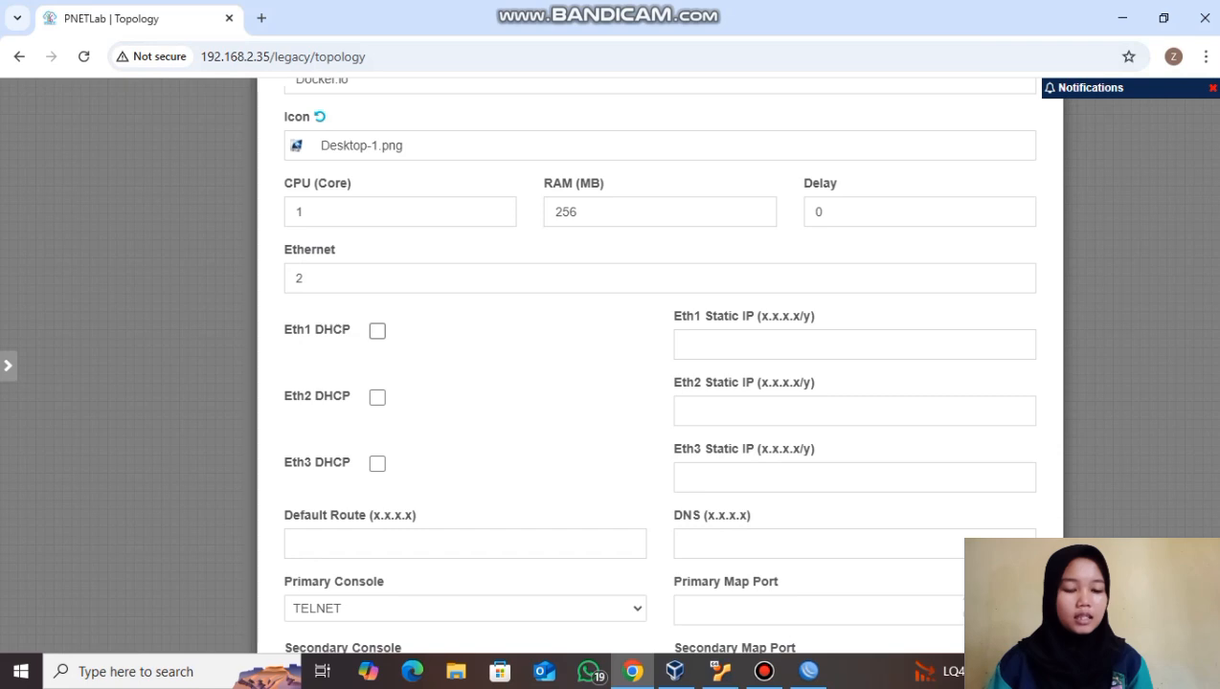
left_click(378, 330)
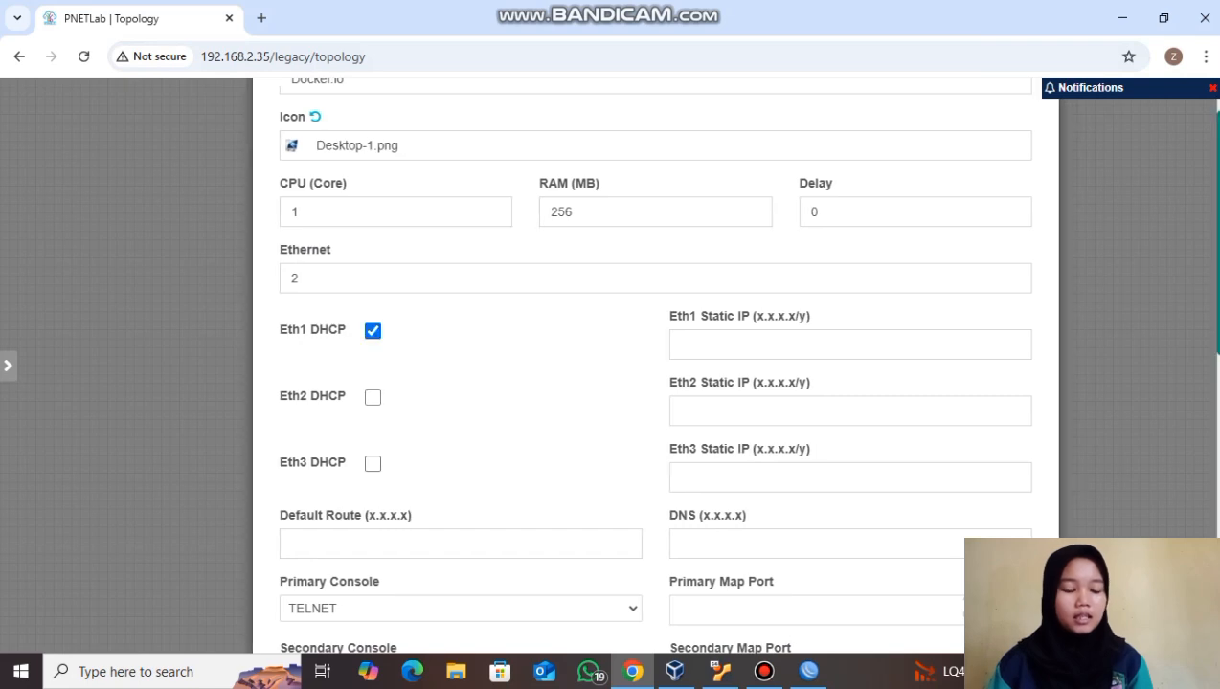
scroll(375, 330, "down", 2)
left_click(463, 441)
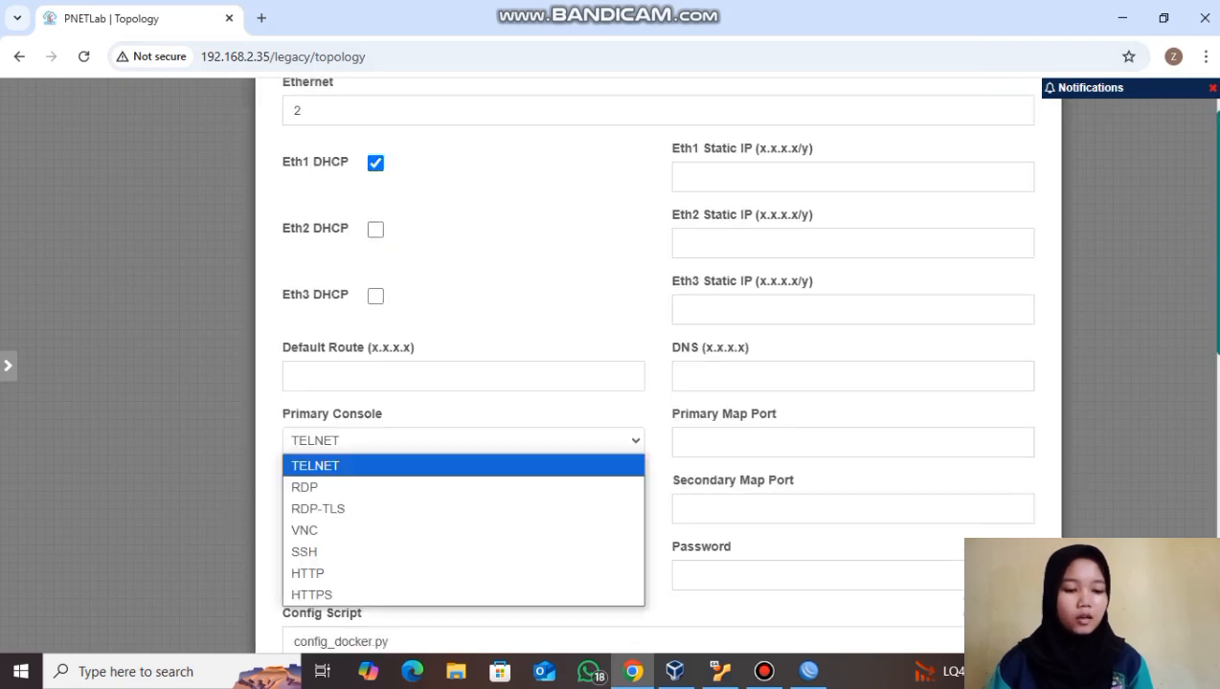
left_click(326, 485)
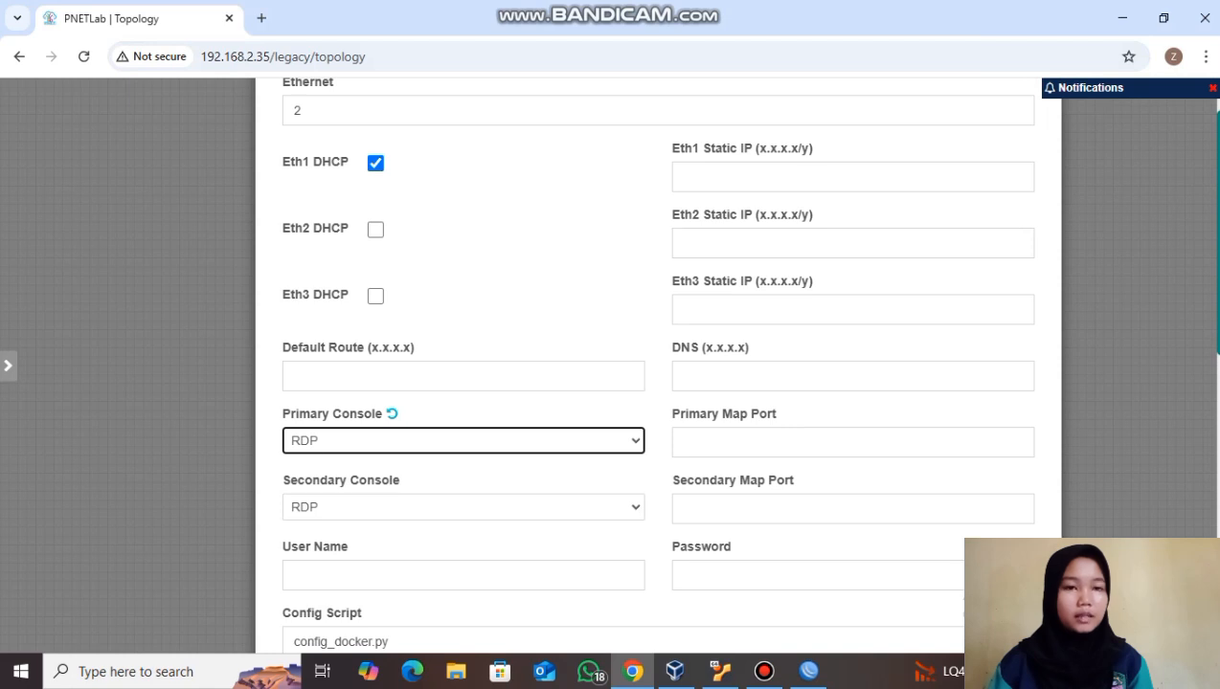
scroll(659, 363, "down", 4)
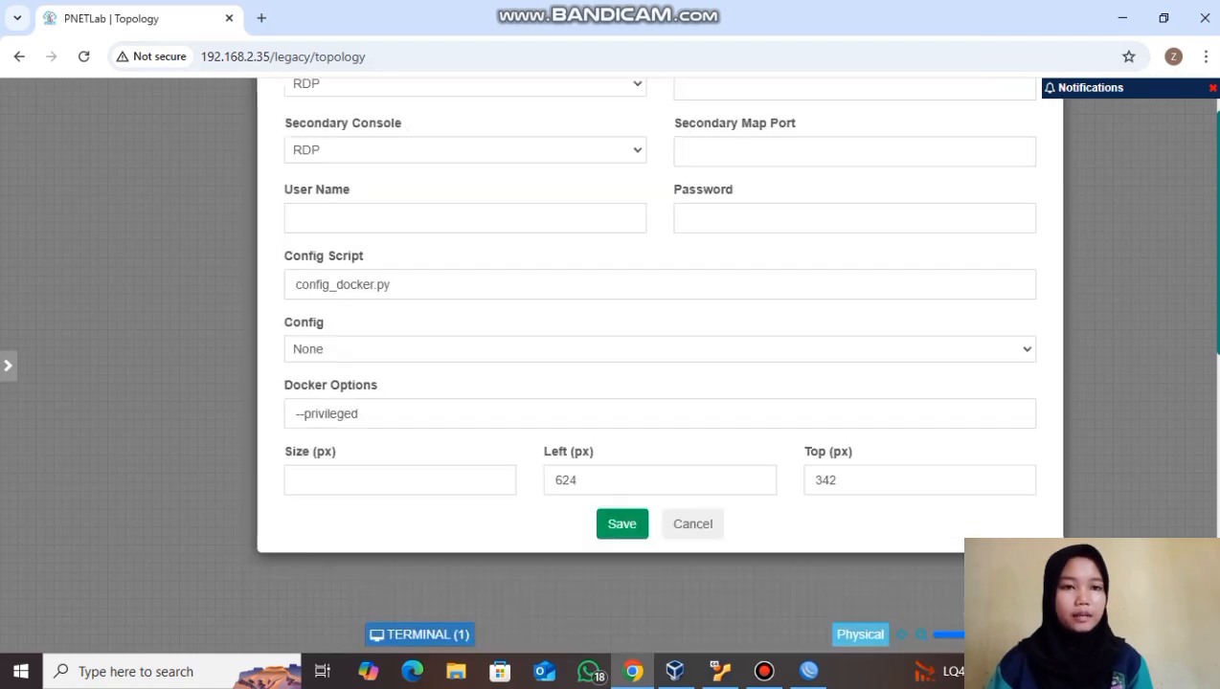
- Save the Linux node and place it below the r-hospot router
left_click(622, 524)
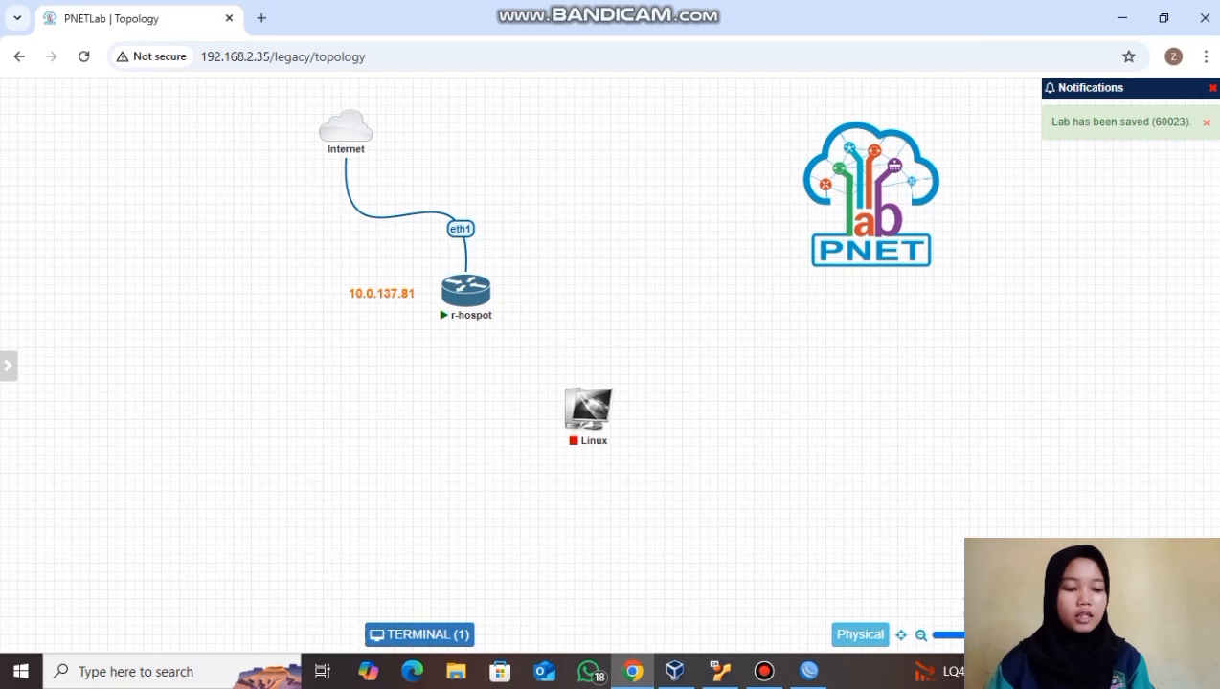
mouse_move(584, 409)
left_click_drag(583, 410, 468, 477)
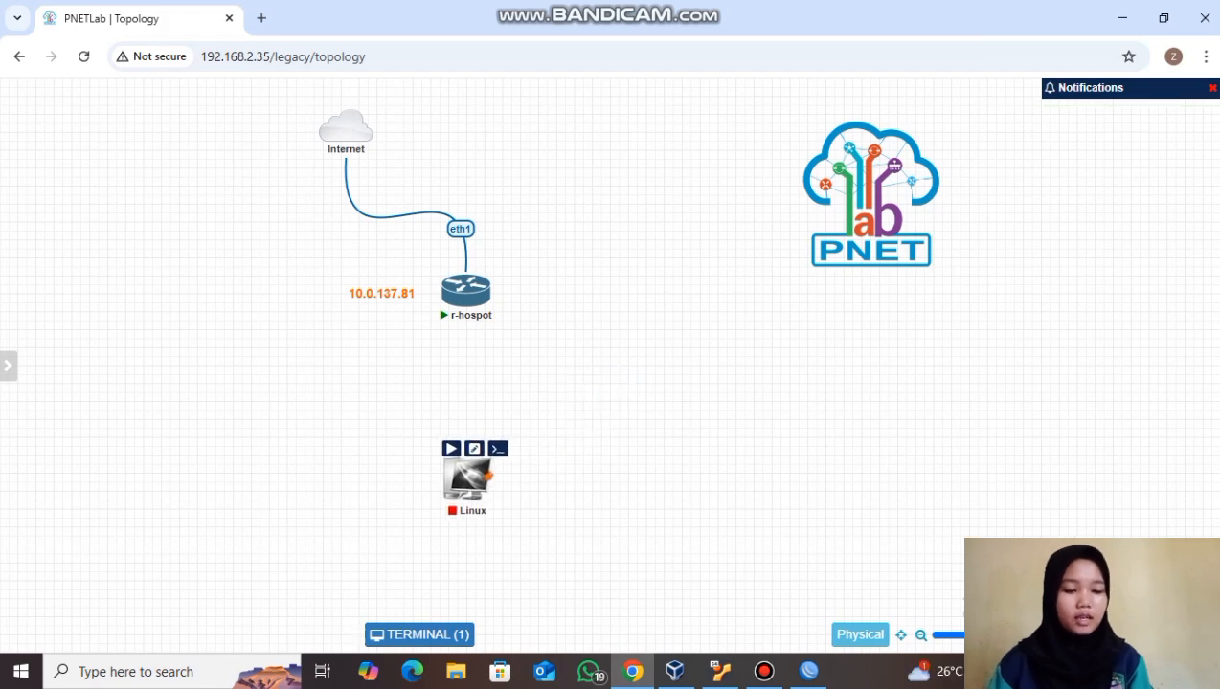
- Link r-hospot eth2 to the Linux node's eth1
left_click_drag(485, 289, 467, 474)
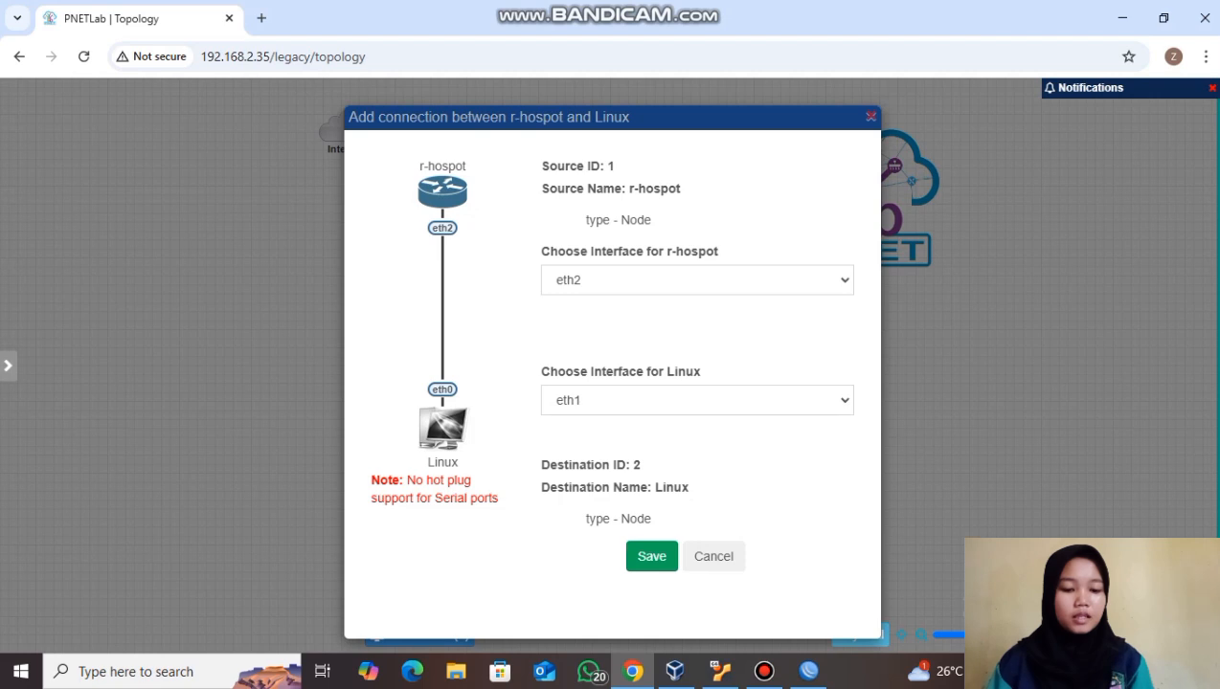
left_click(651, 556)
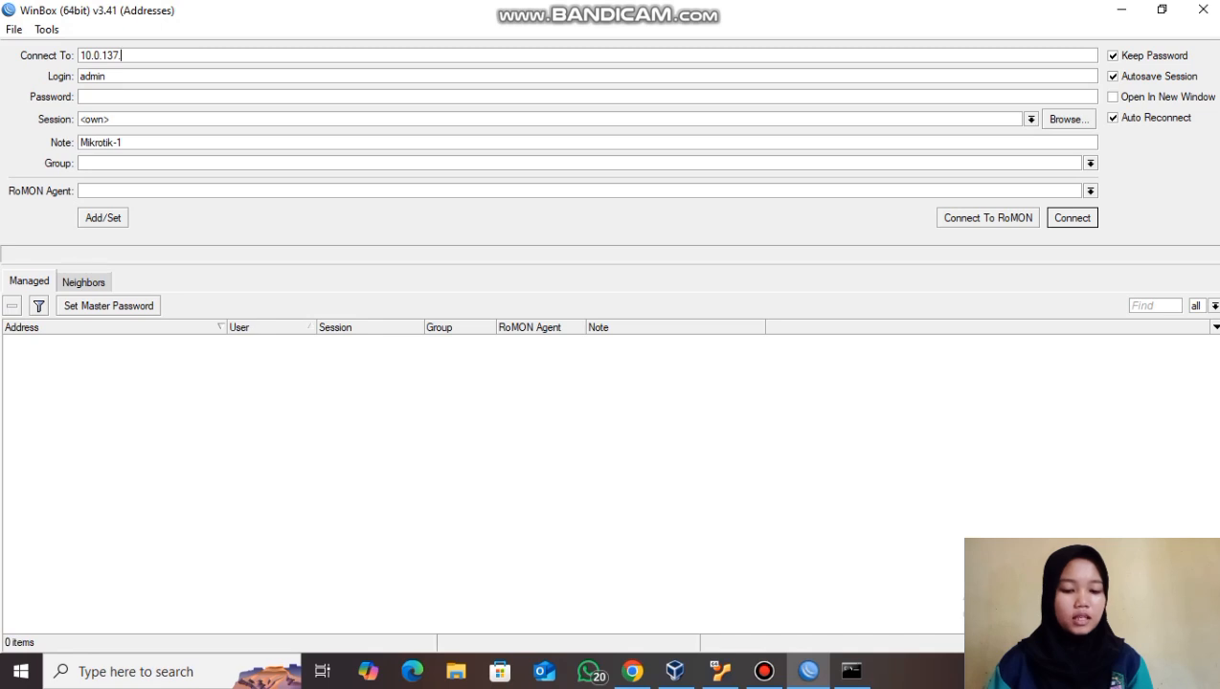
type("81")
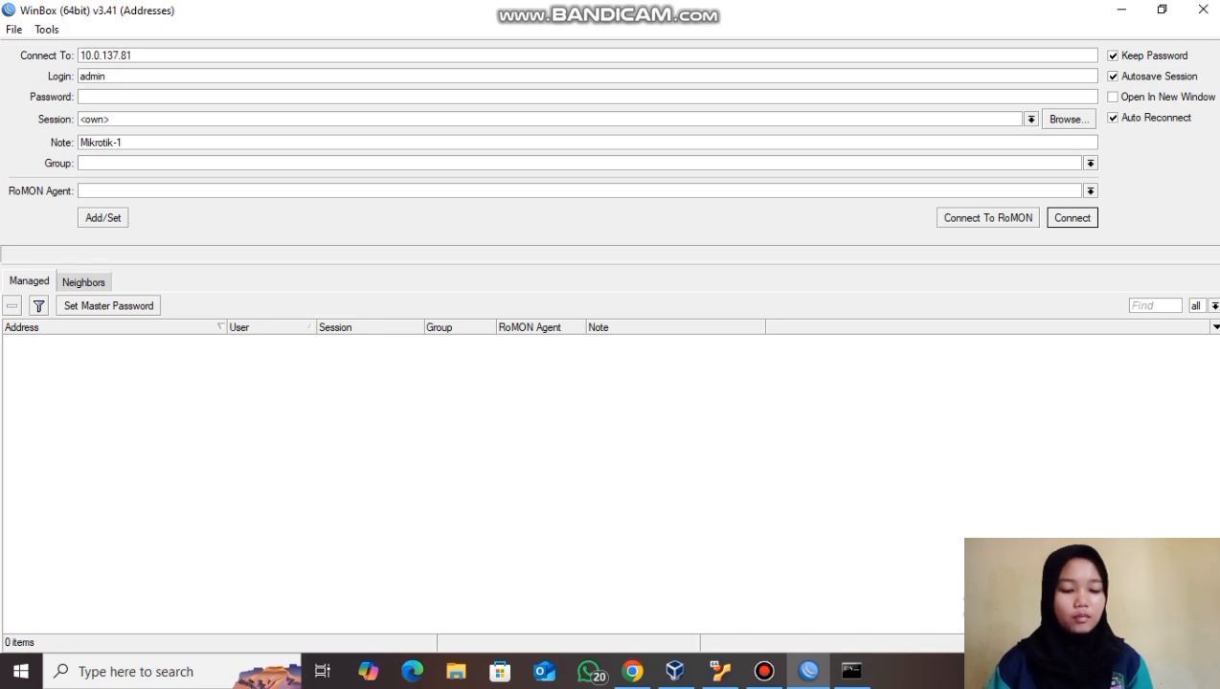
- Connect WinBox to 10.0.137.81, cancel the password change, and minimize the session
key("Return")
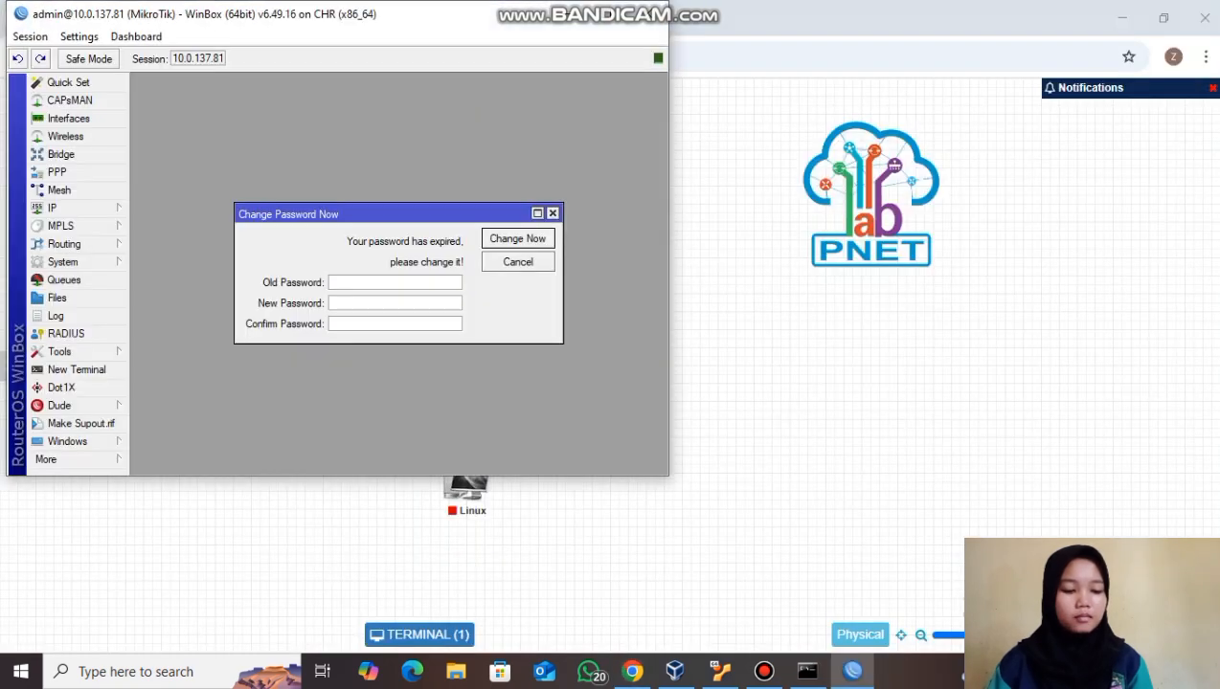
left_click(552, 213)
left_click(604, 13)
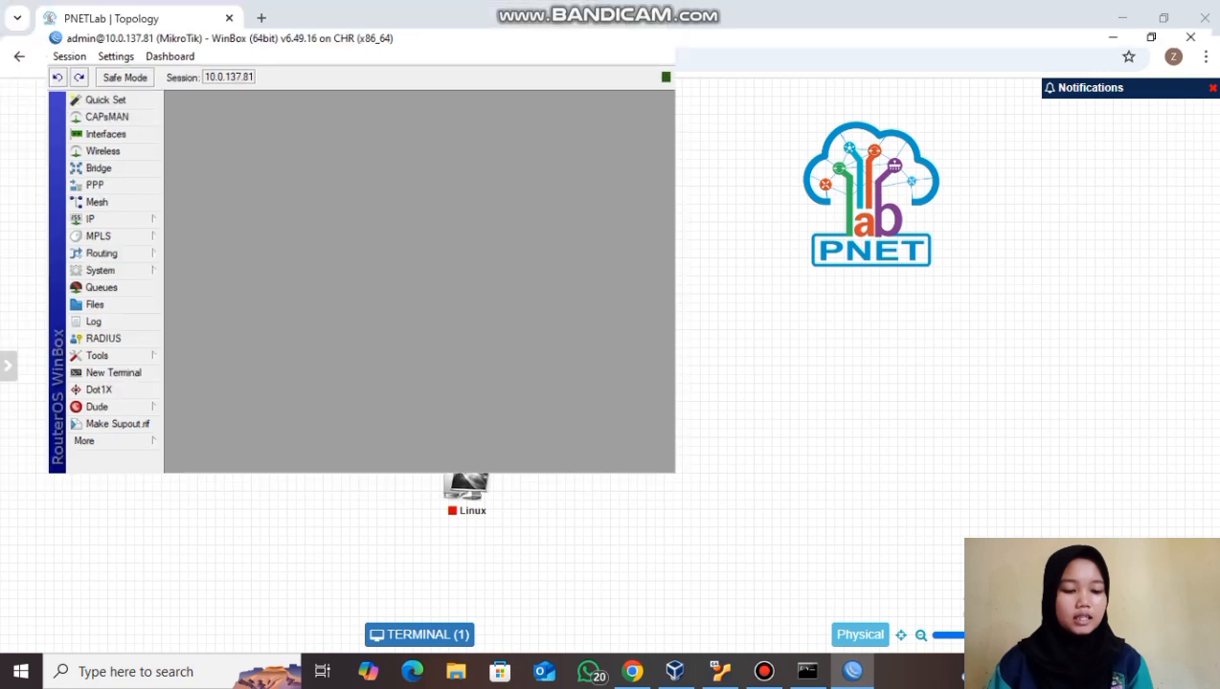
left_click(1121, 12)
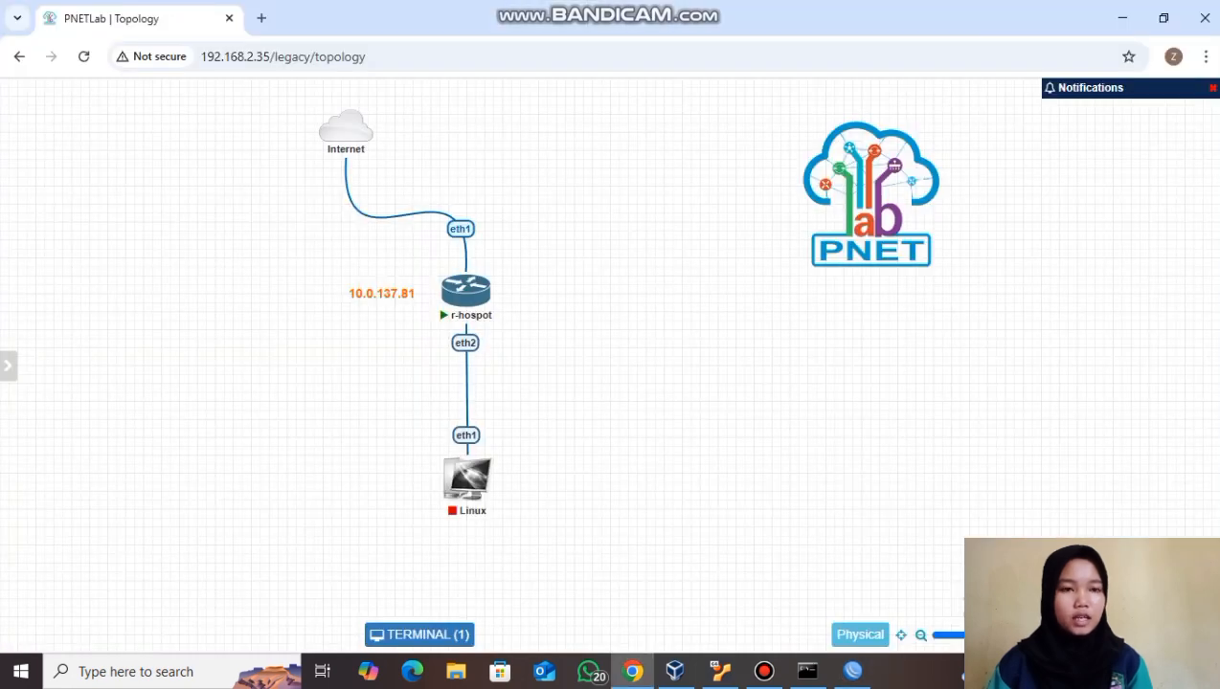
- Start the Linux node and restore the WinBox window
left_click(451, 448)
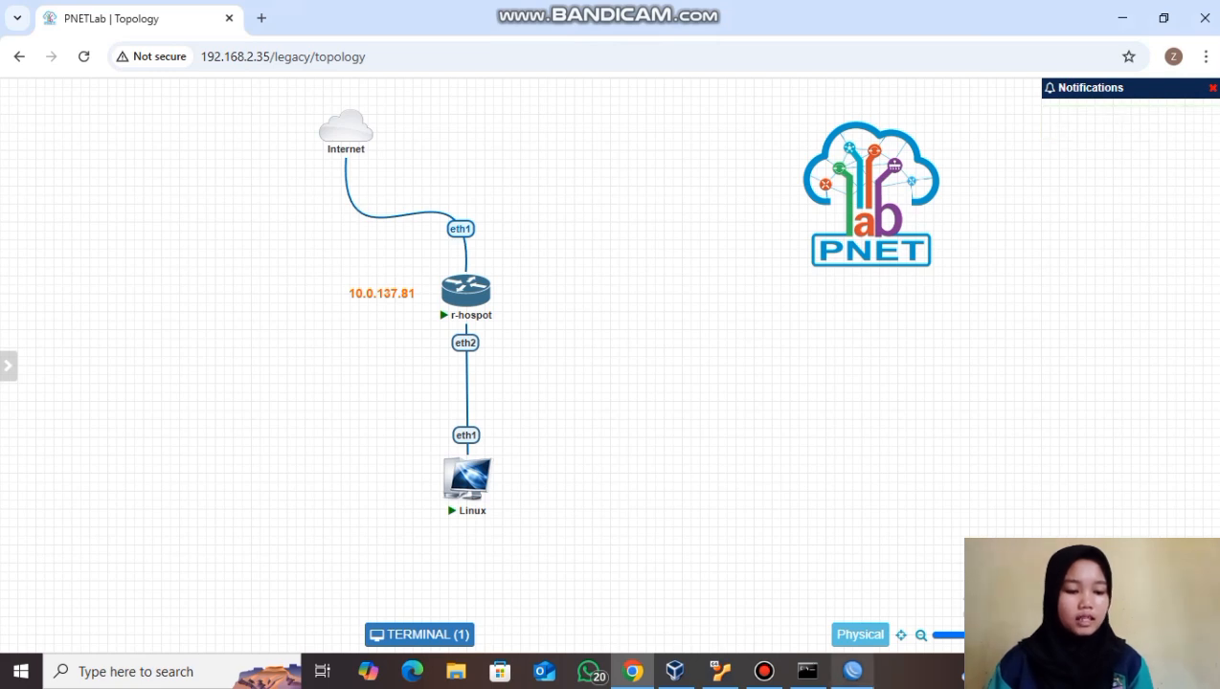
left_click(852, 671)
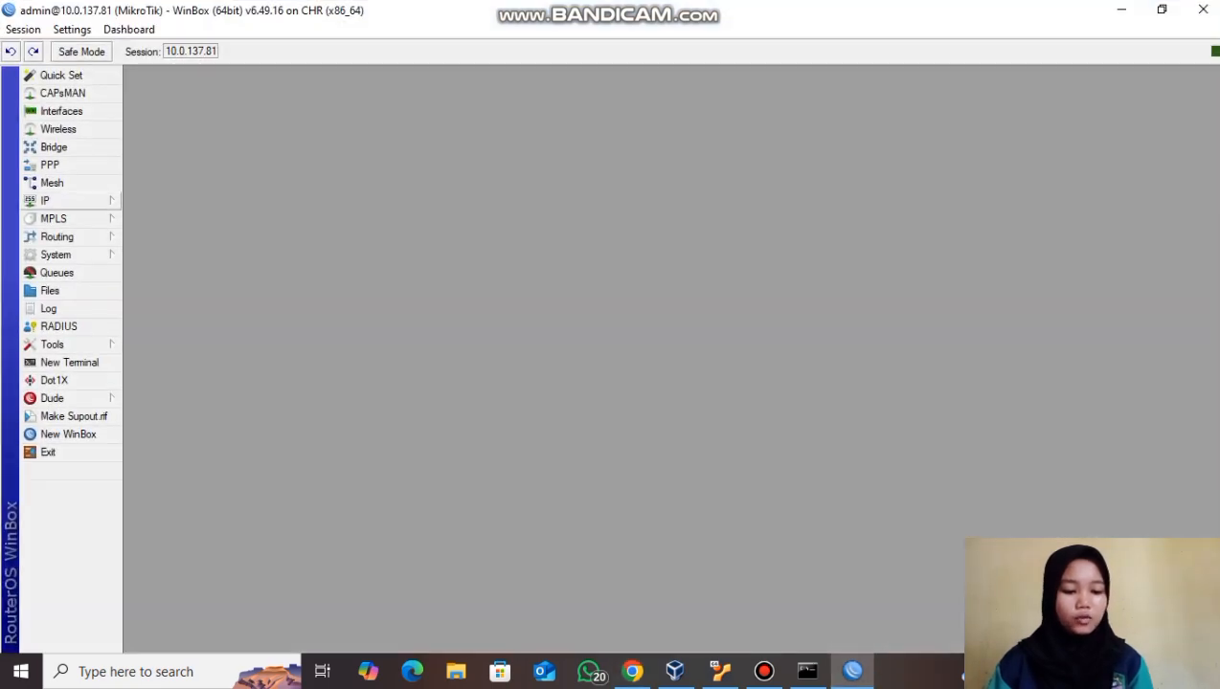
- Run Hotspot Setup on ether2 with 10.5.50.1/24, no certificate, and no SMTP server
left_click(58, 200)
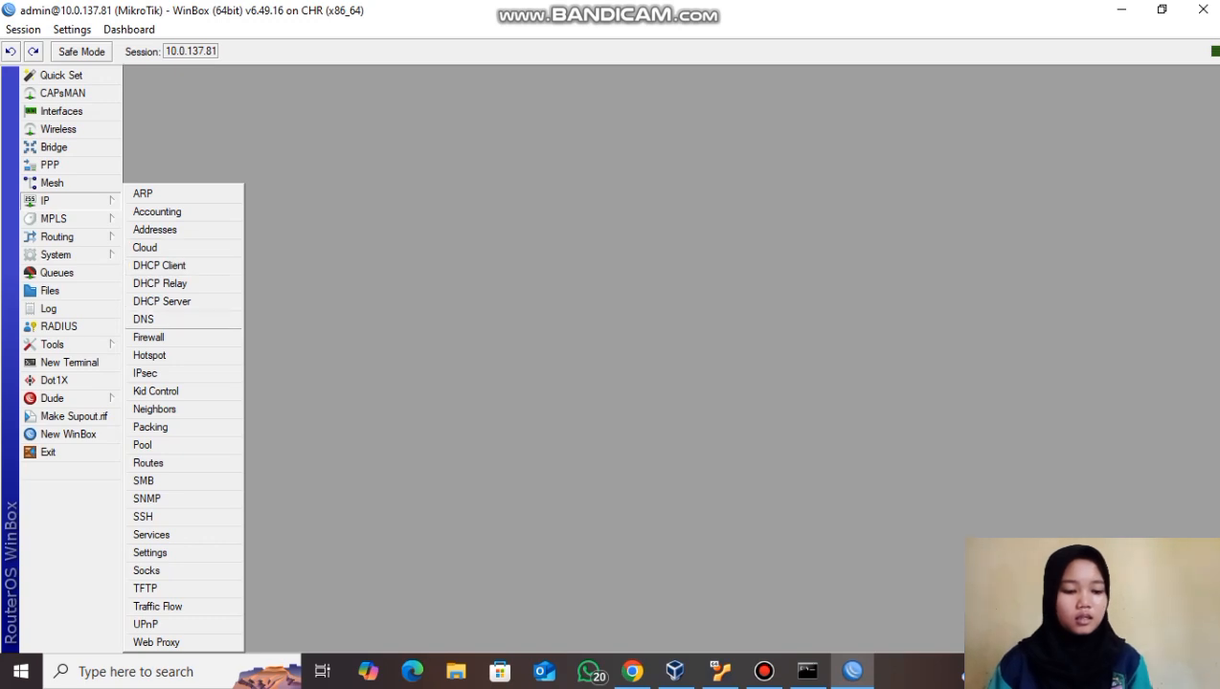
left_click(149, 355)
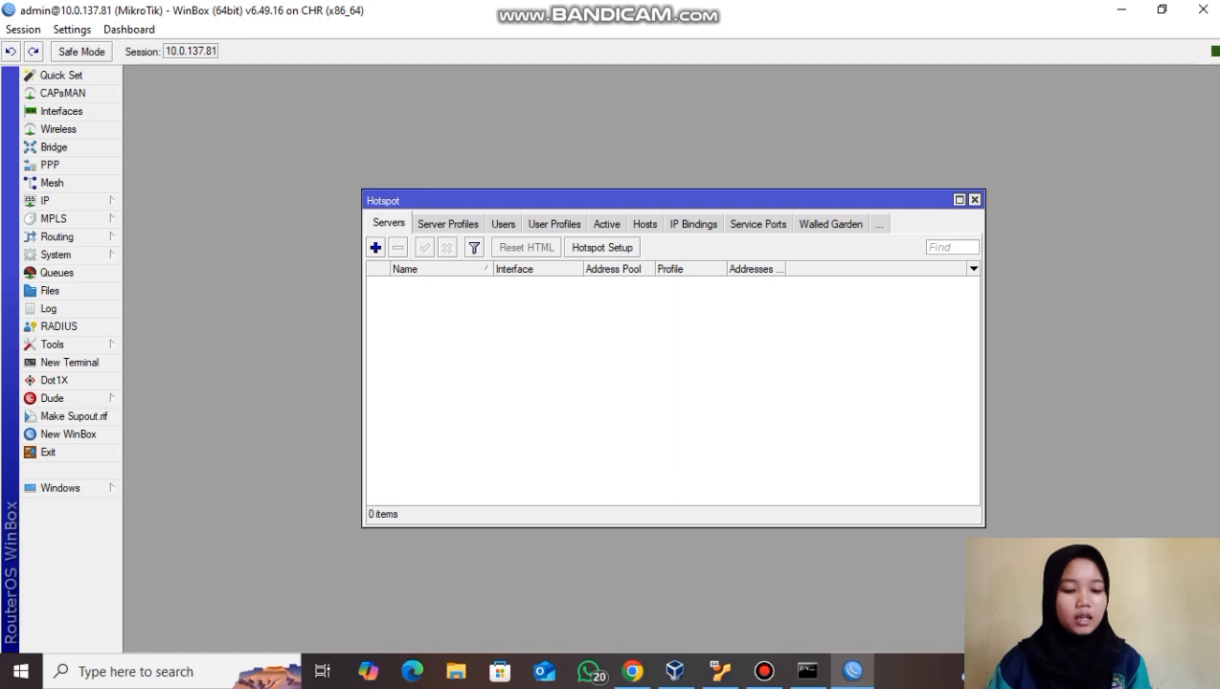
left_click(603, 247)
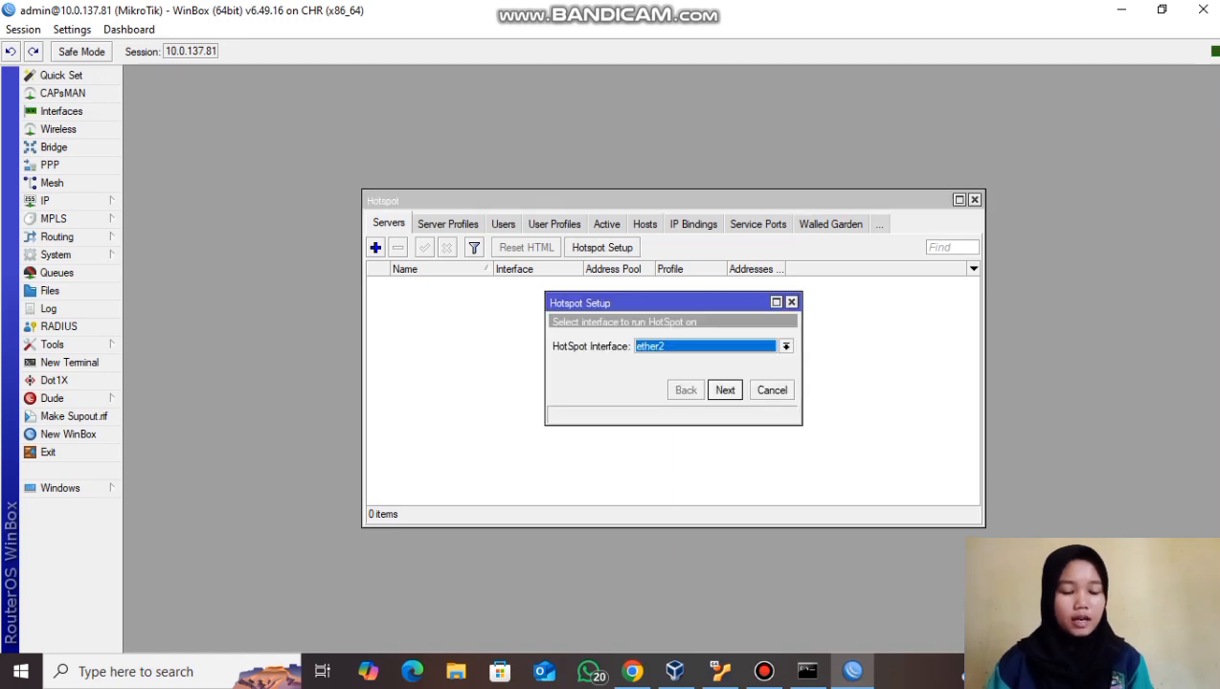
key("Return")
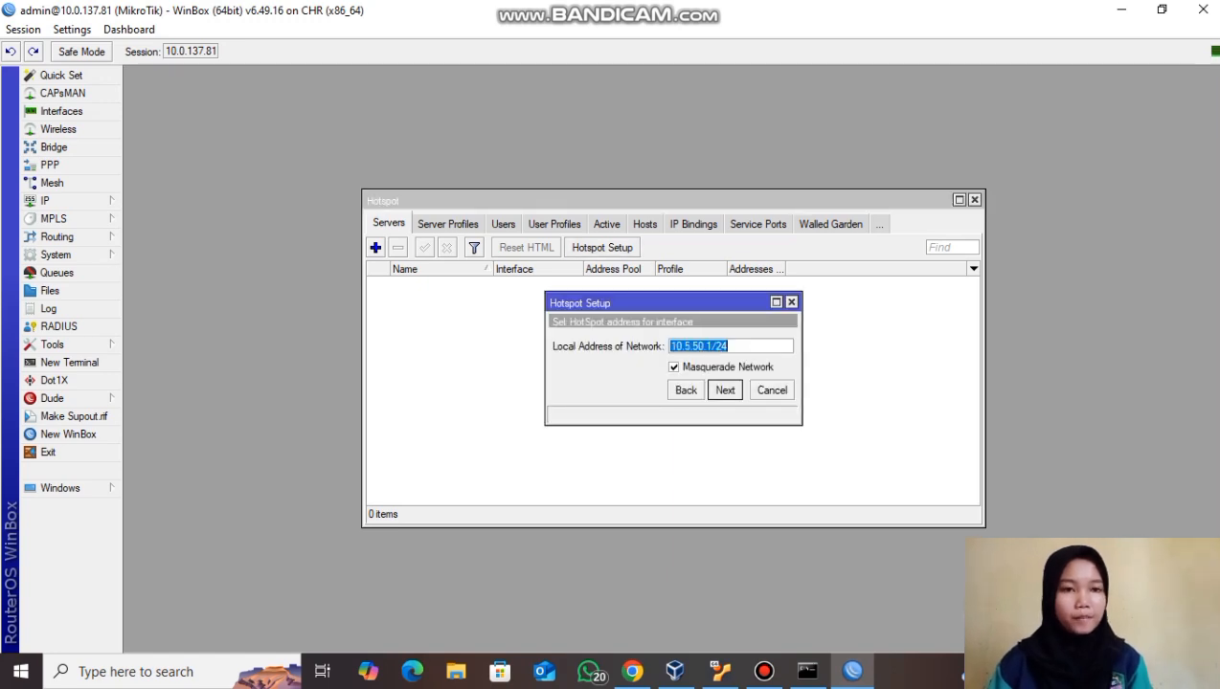
key("Return")
key("Return")
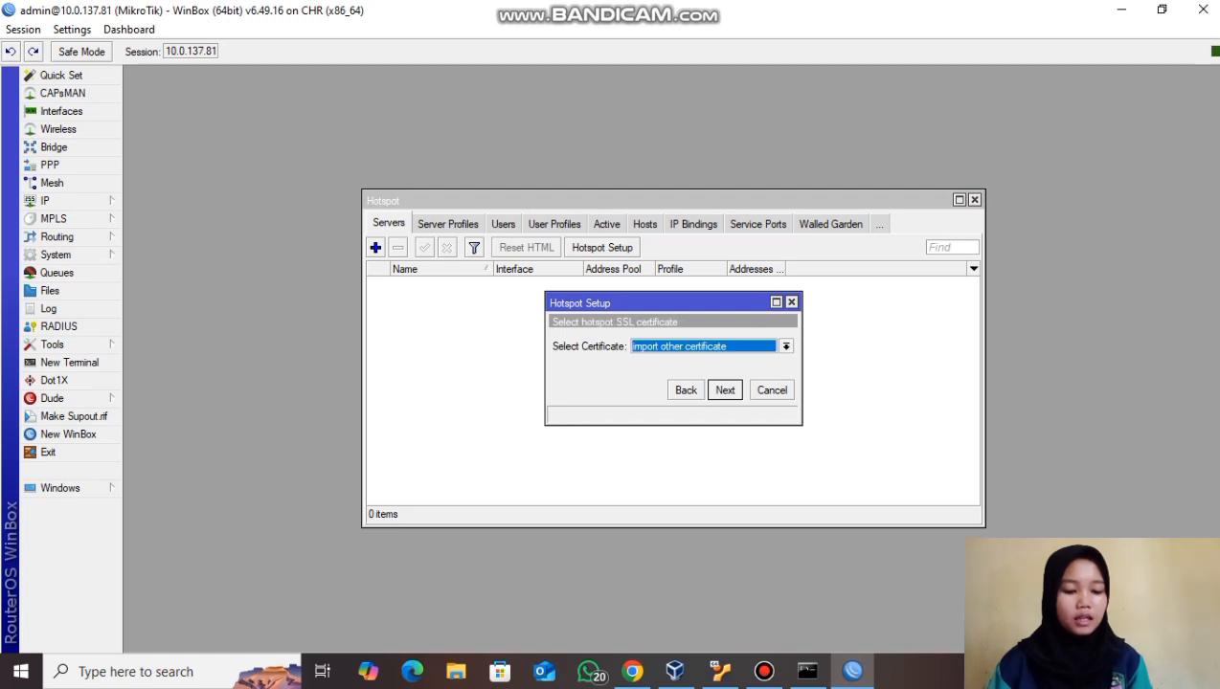
key("alt+Down")
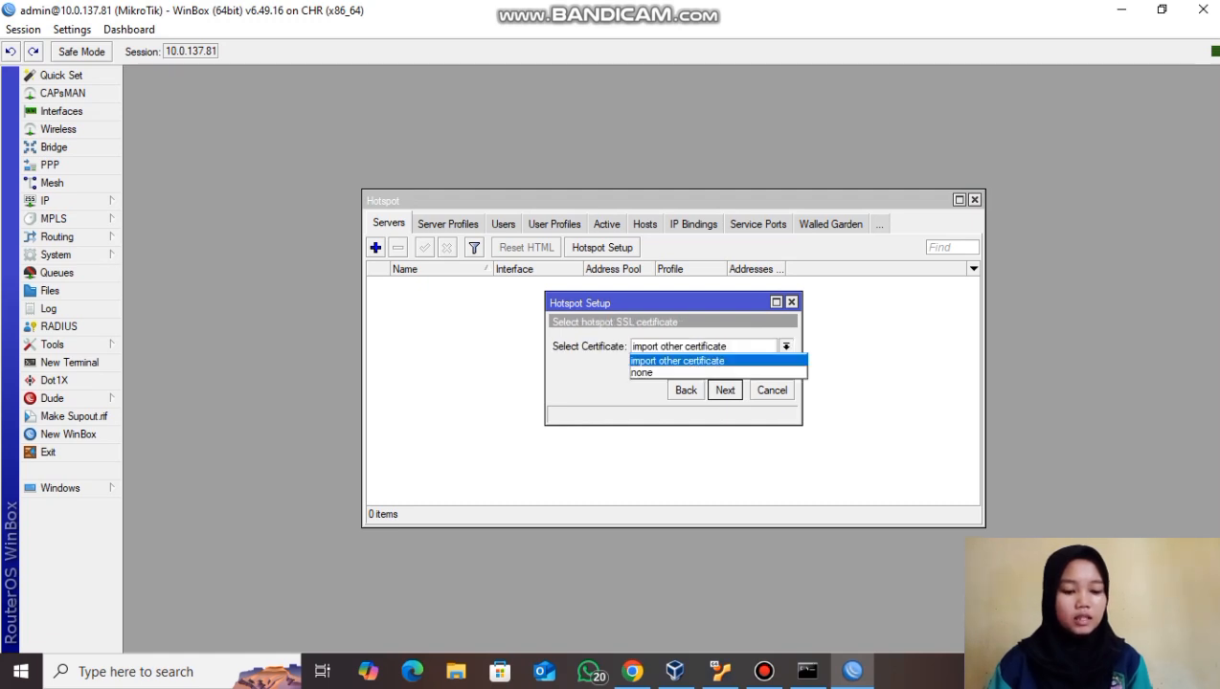
key("Down")
key("Return")
key("Return")
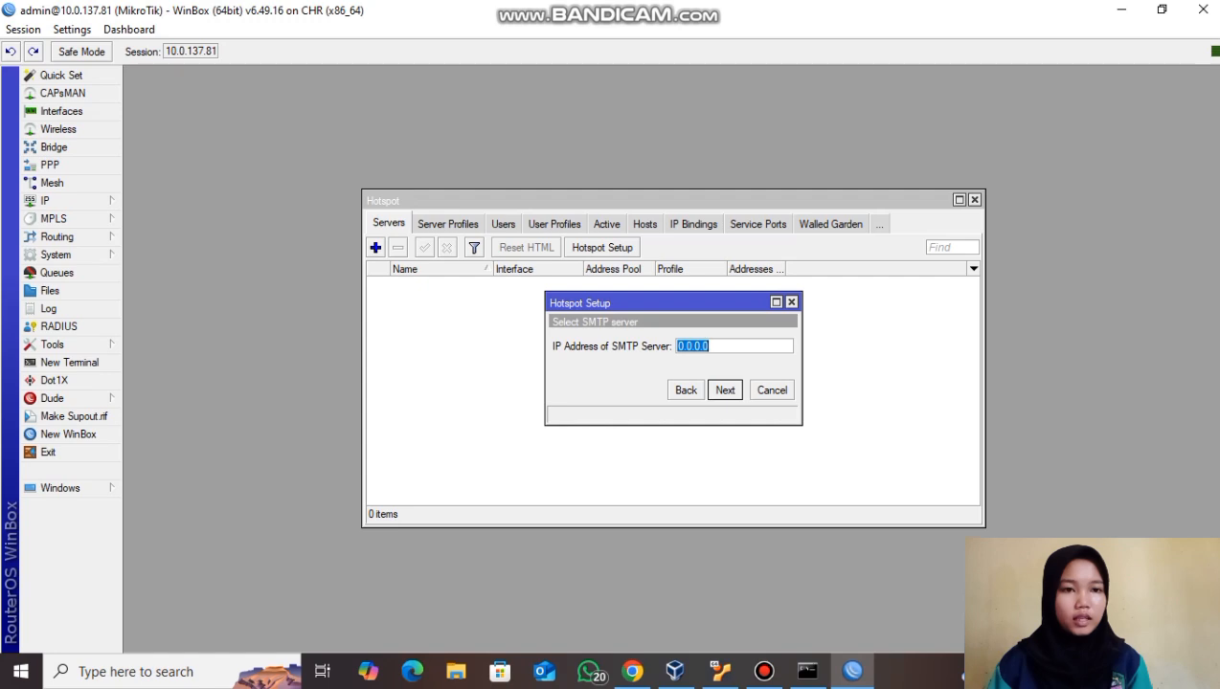
key("Return")
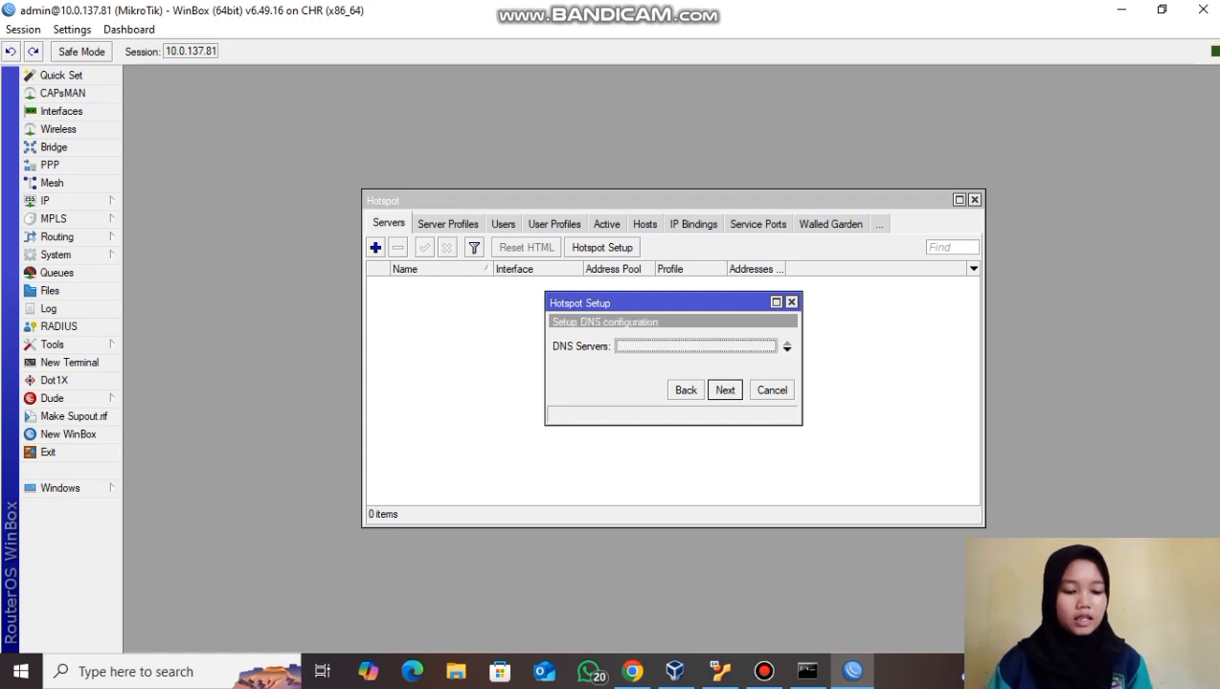
- Set the hotspot DNS servers to 8.8.8.8 and 8.8.4.4
key("BackSpace")
type("8.8.8.8")
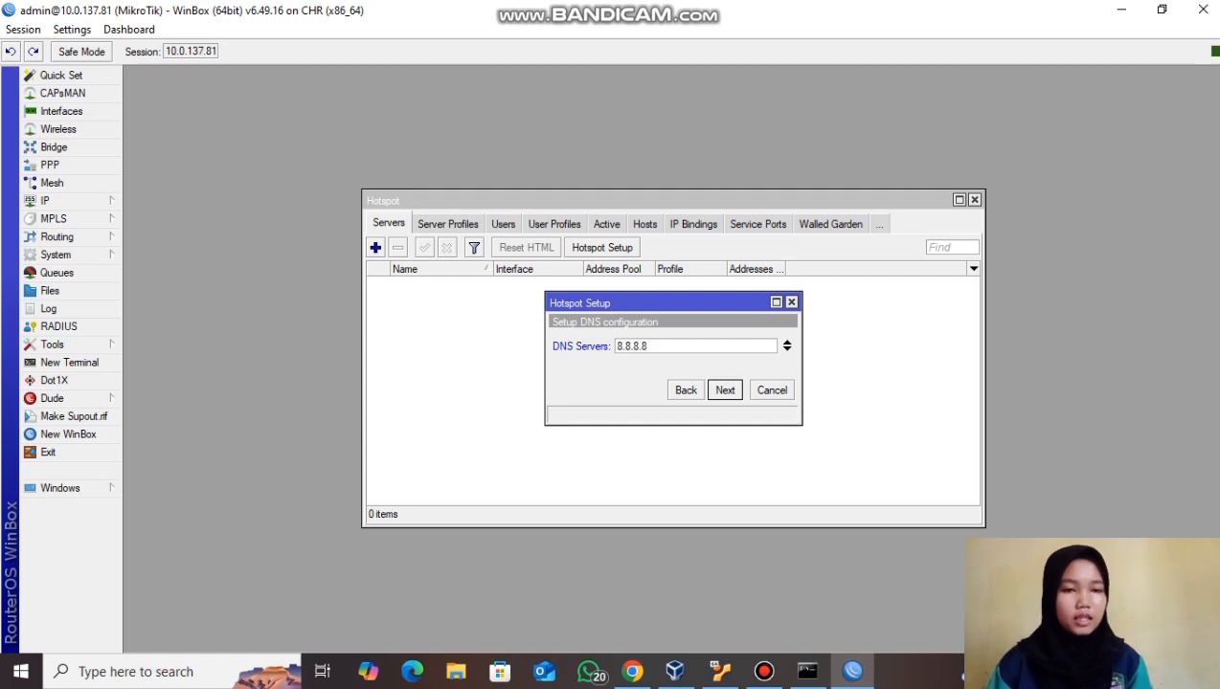
left_click(787, 350)
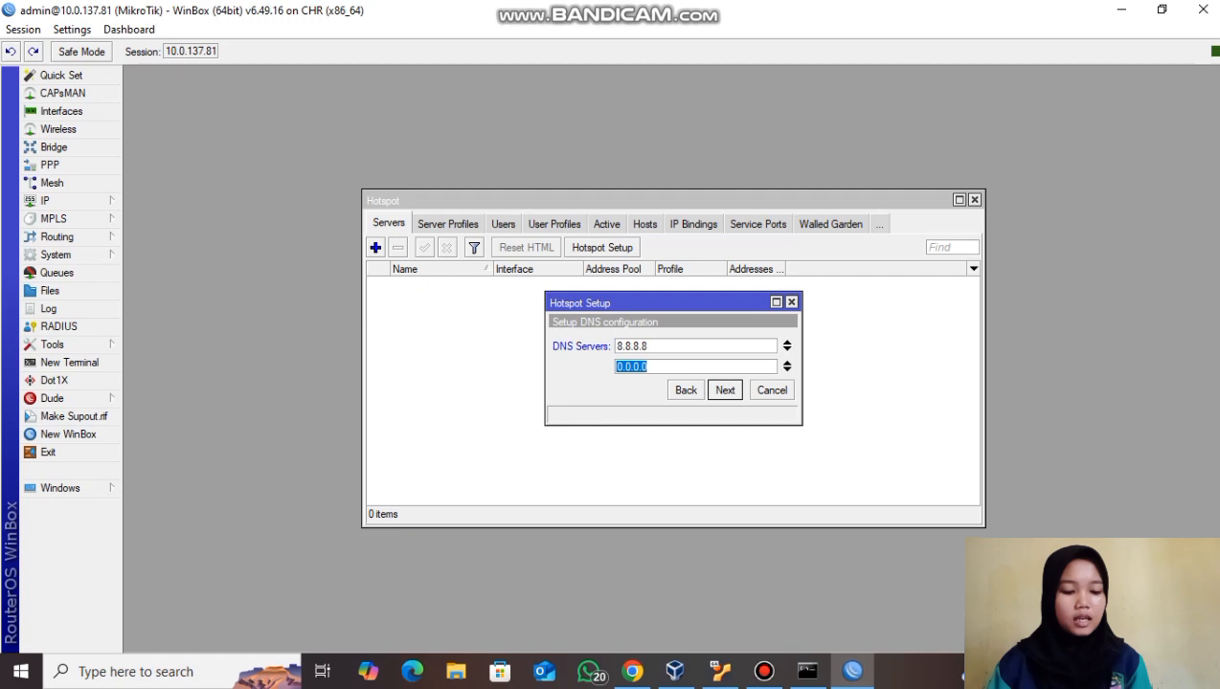
key("BackSpace")
type("8.")
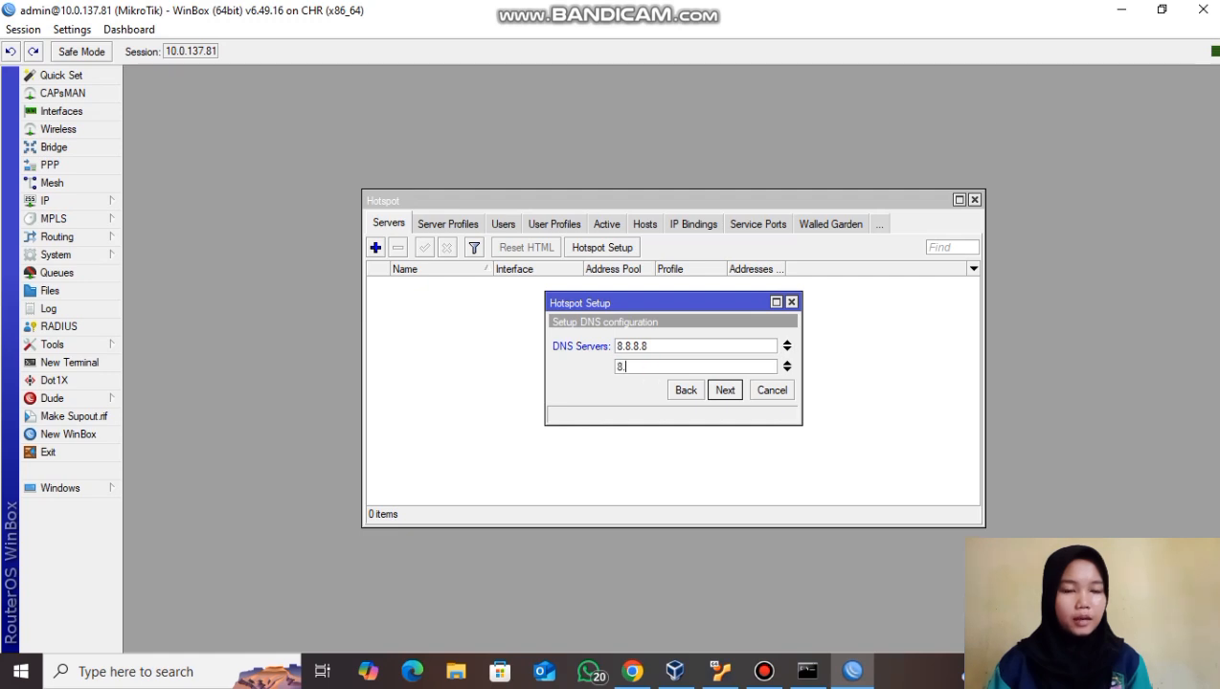
type("8.4.4")
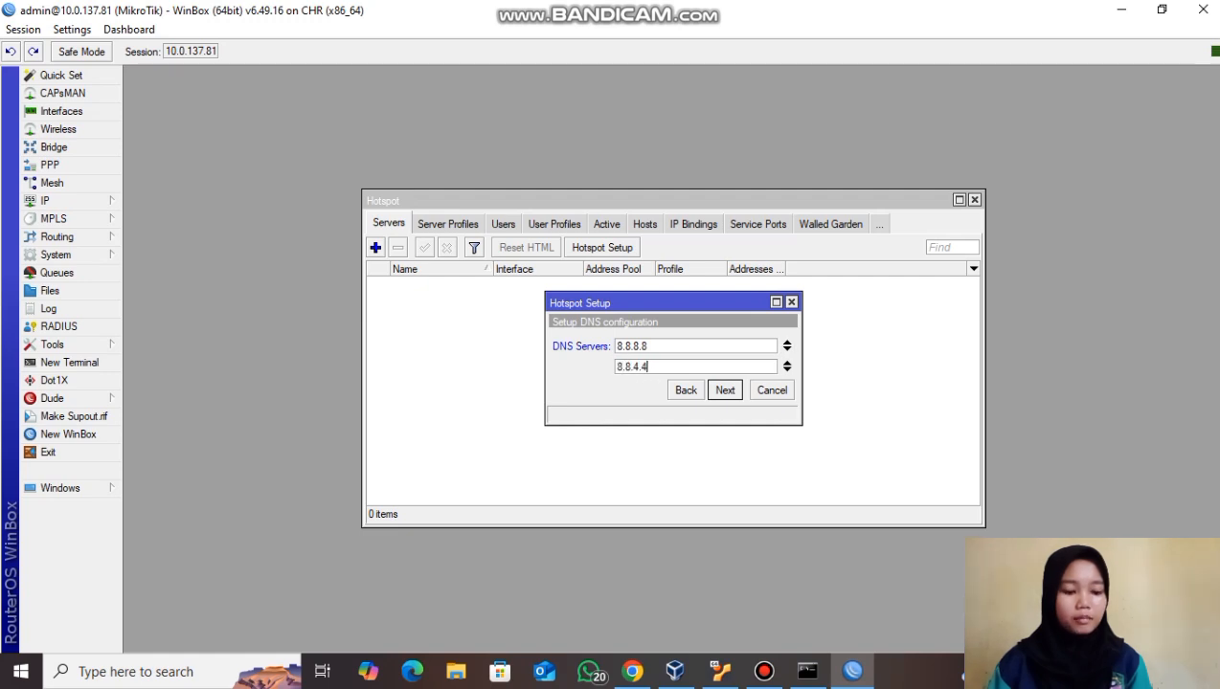
key("Return")
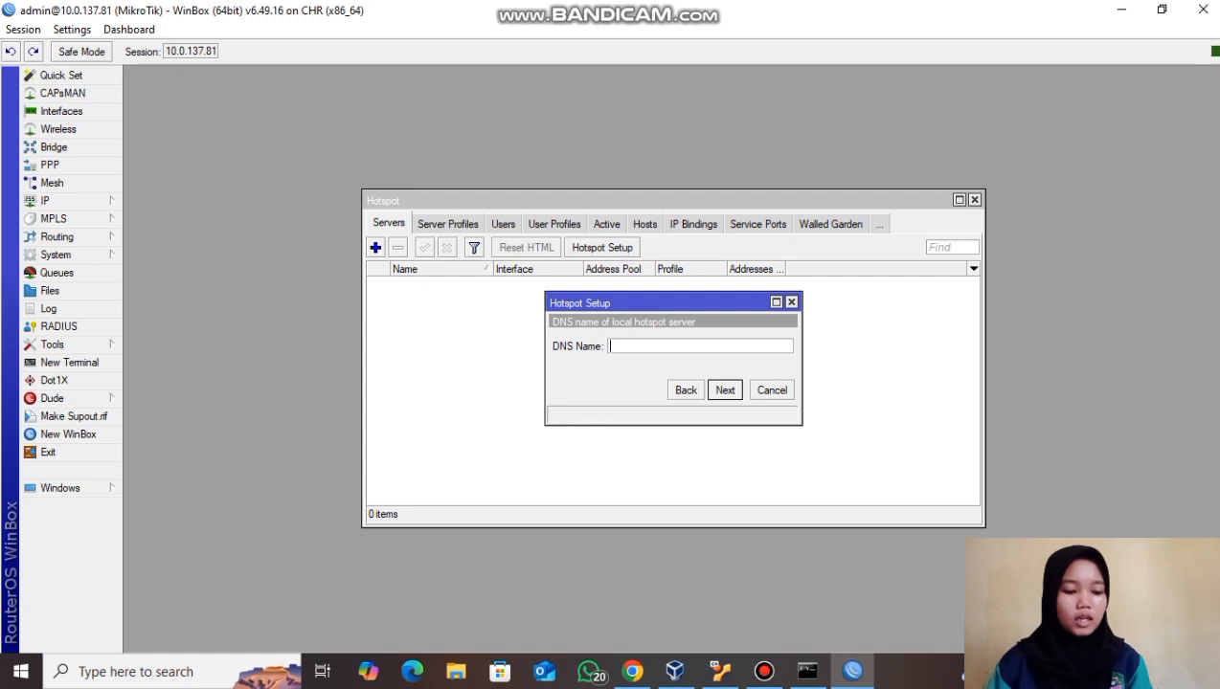
- Enter the hotspot DNS name and a local user with password, then finish the setup
type("ho")
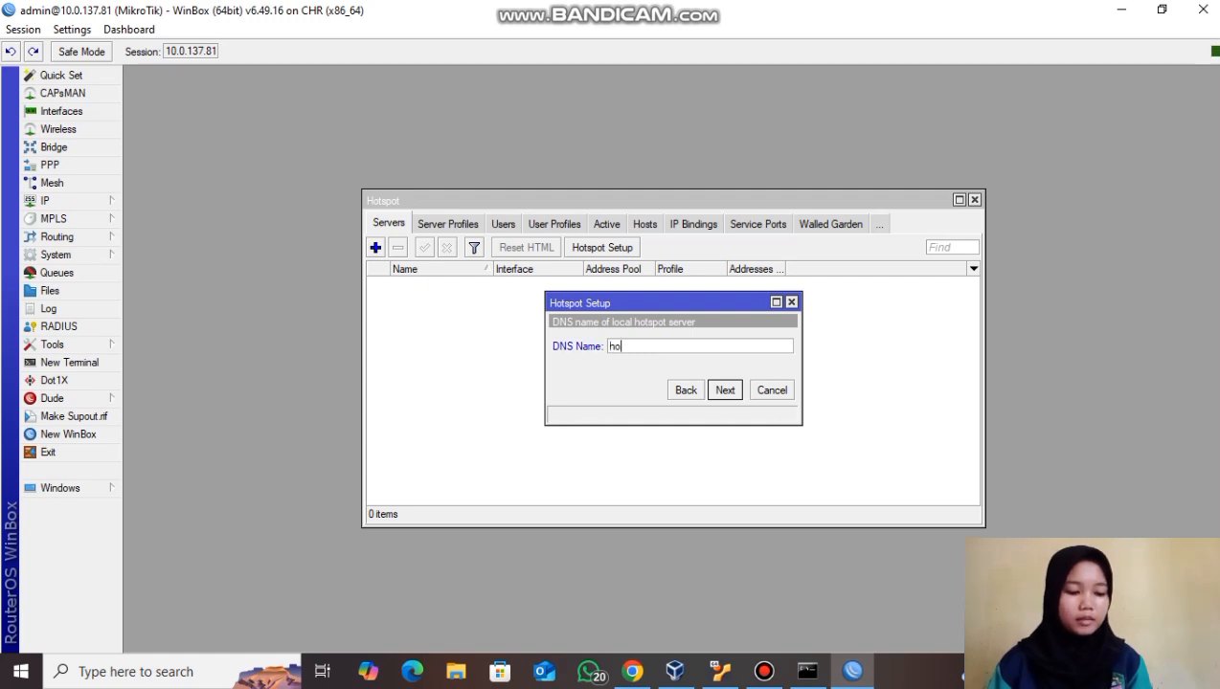
type("tspot")
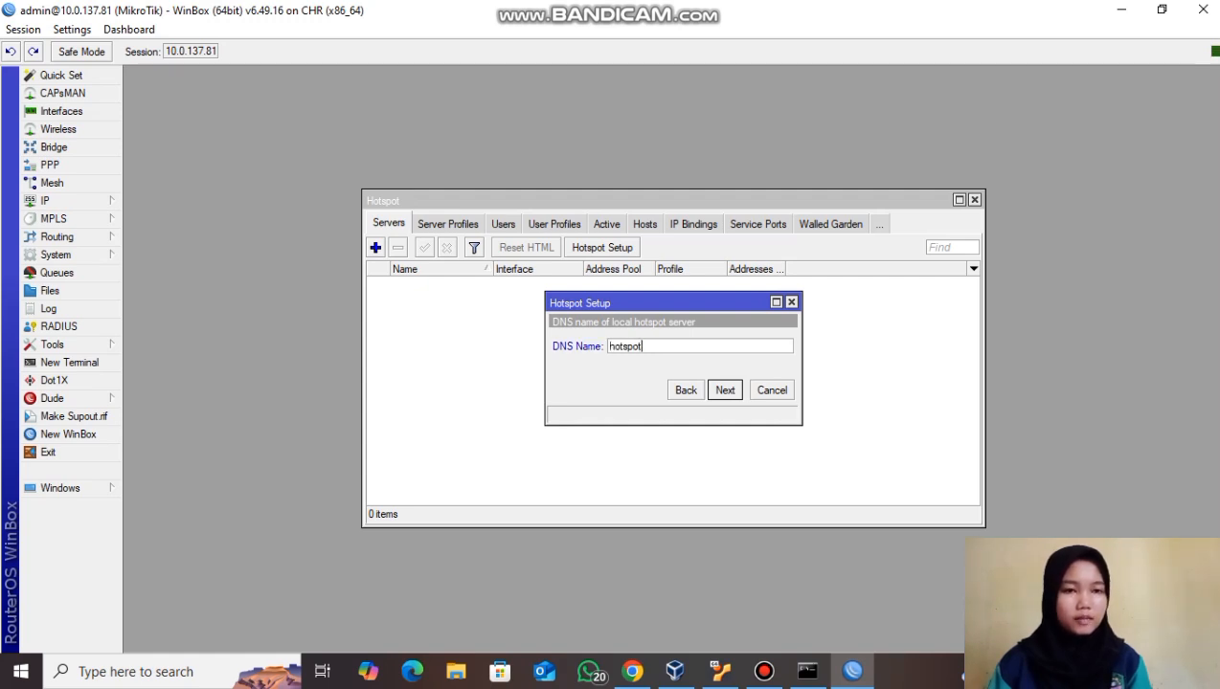
type("-zaneta.co.id")
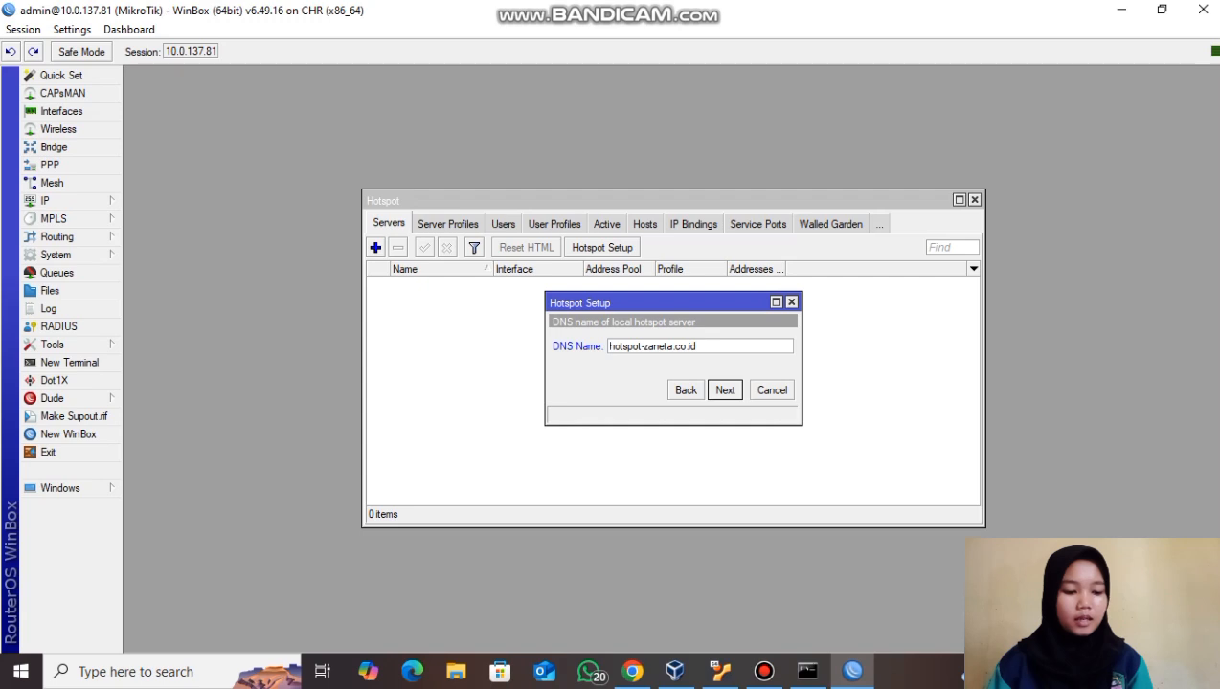
key("Return")
key("BackSpace")
type("zaneta")
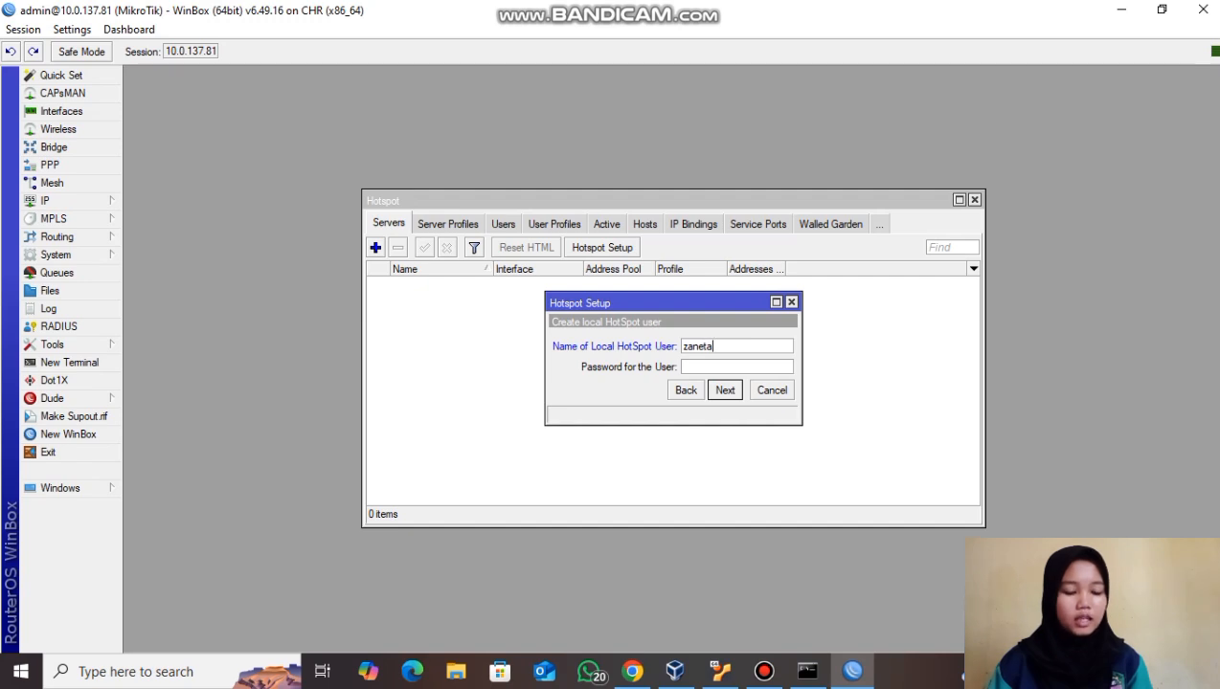
key("Tab")
type("123")
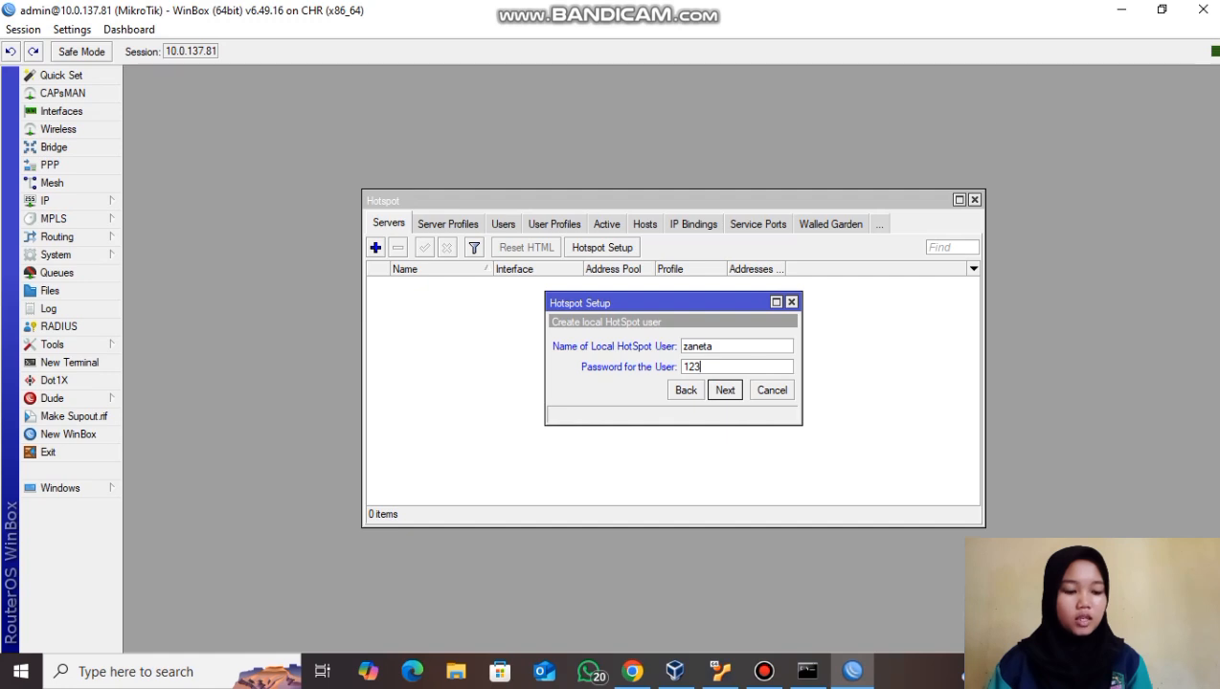
key("Return")
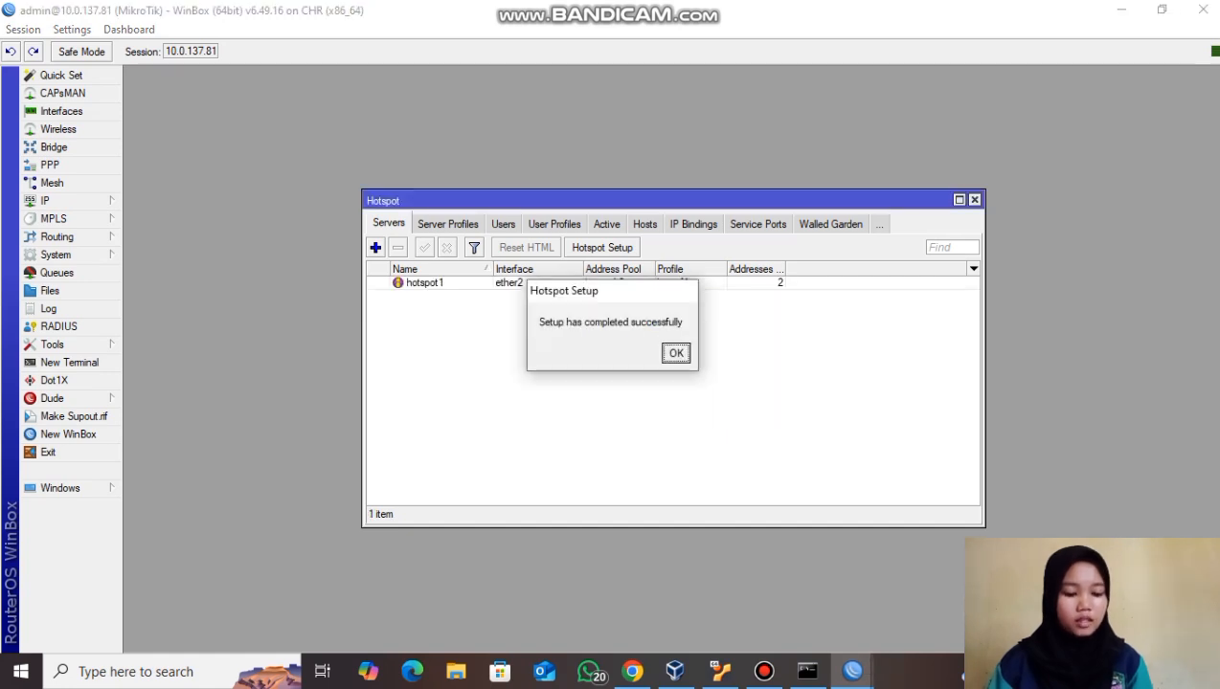
left_click(632, 671)
- Open the Linux node's remote desktop and launch LXTerminal from the menu
mouse_move(486, 475)
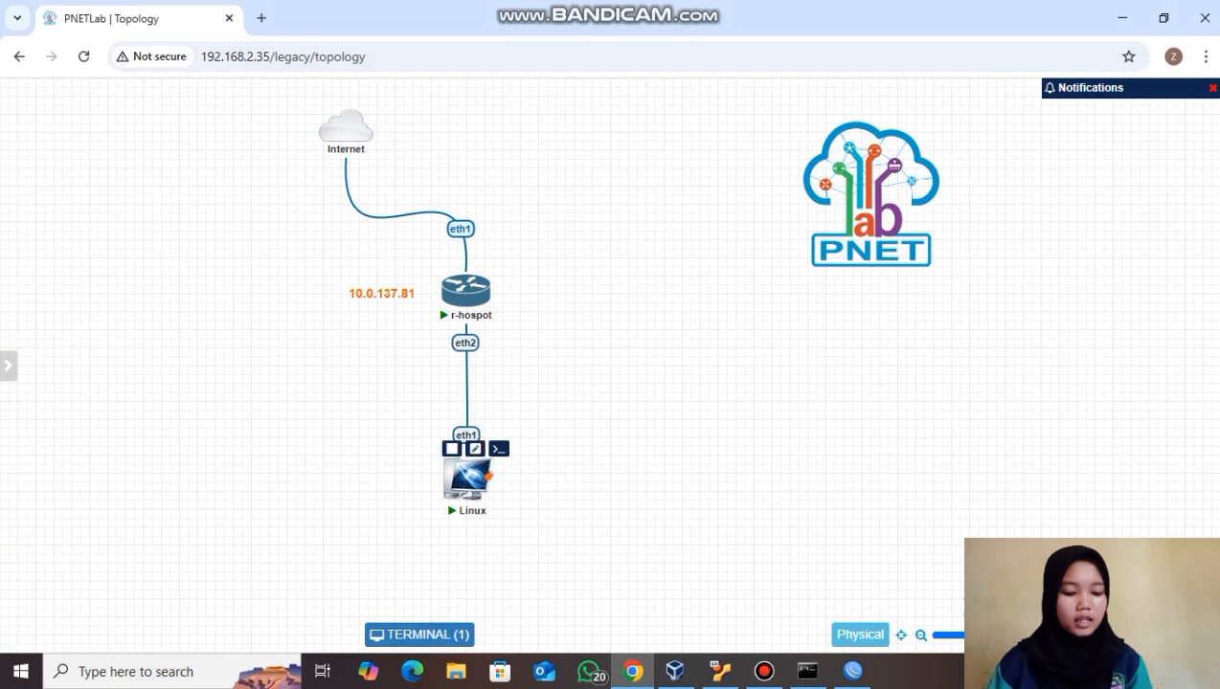
left_click(498, 449)
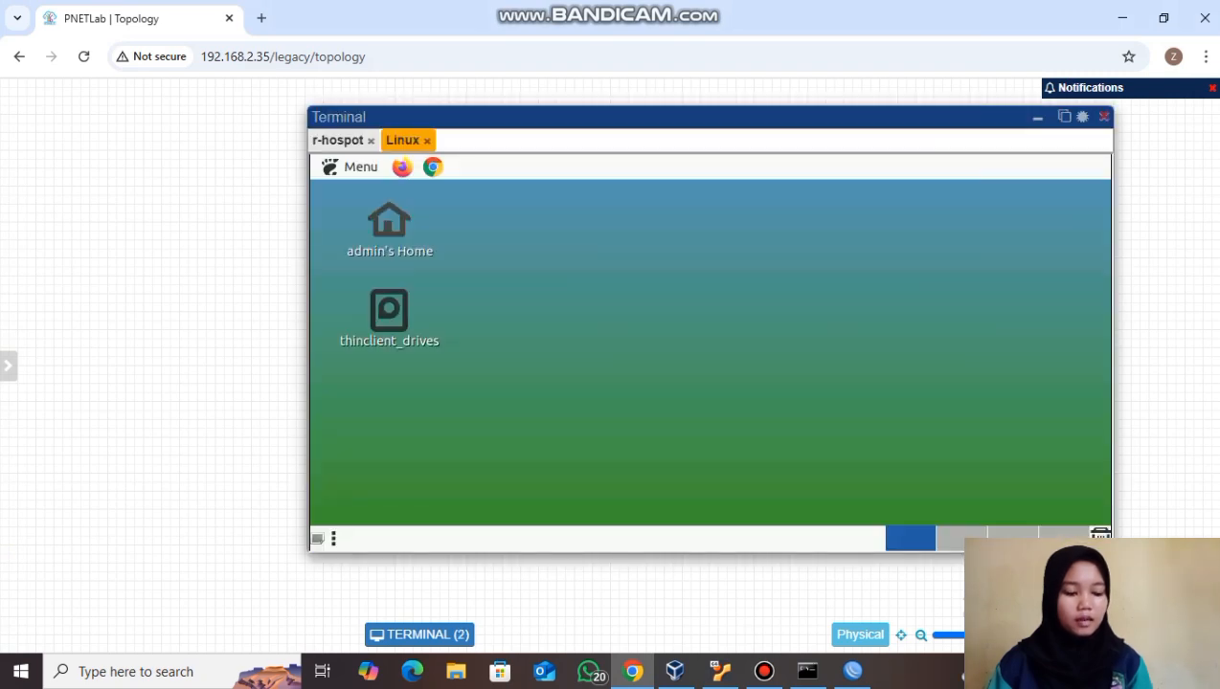
left_click(350, 167)
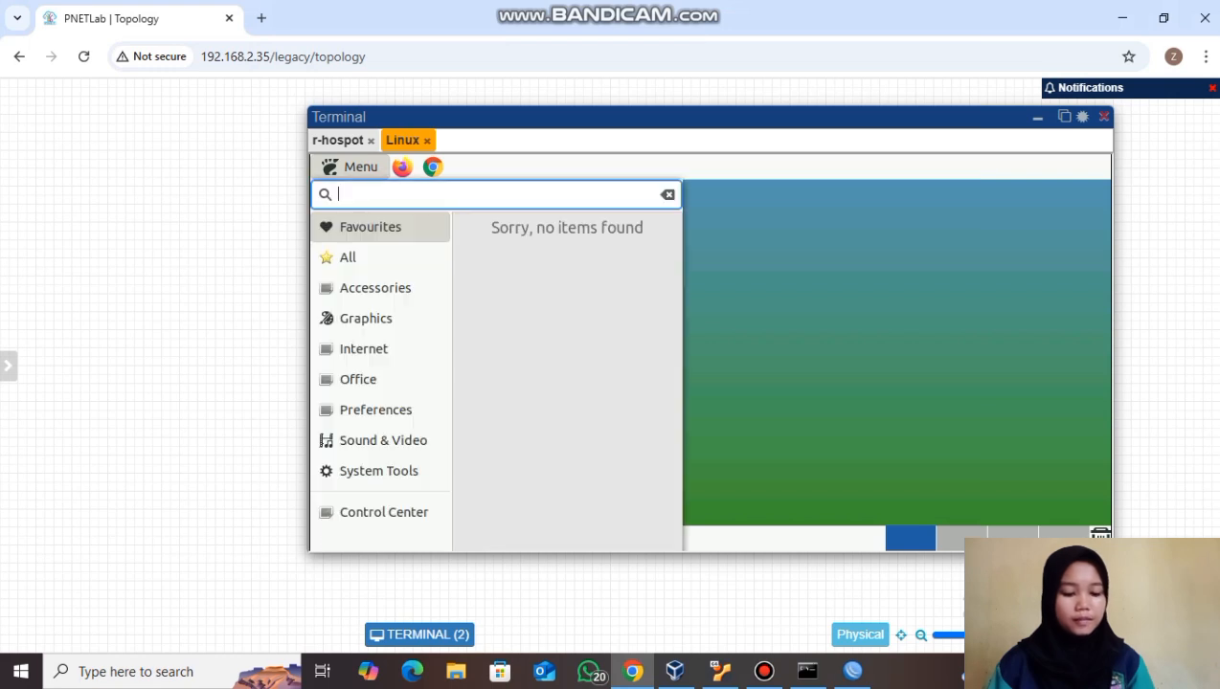
type("ter")
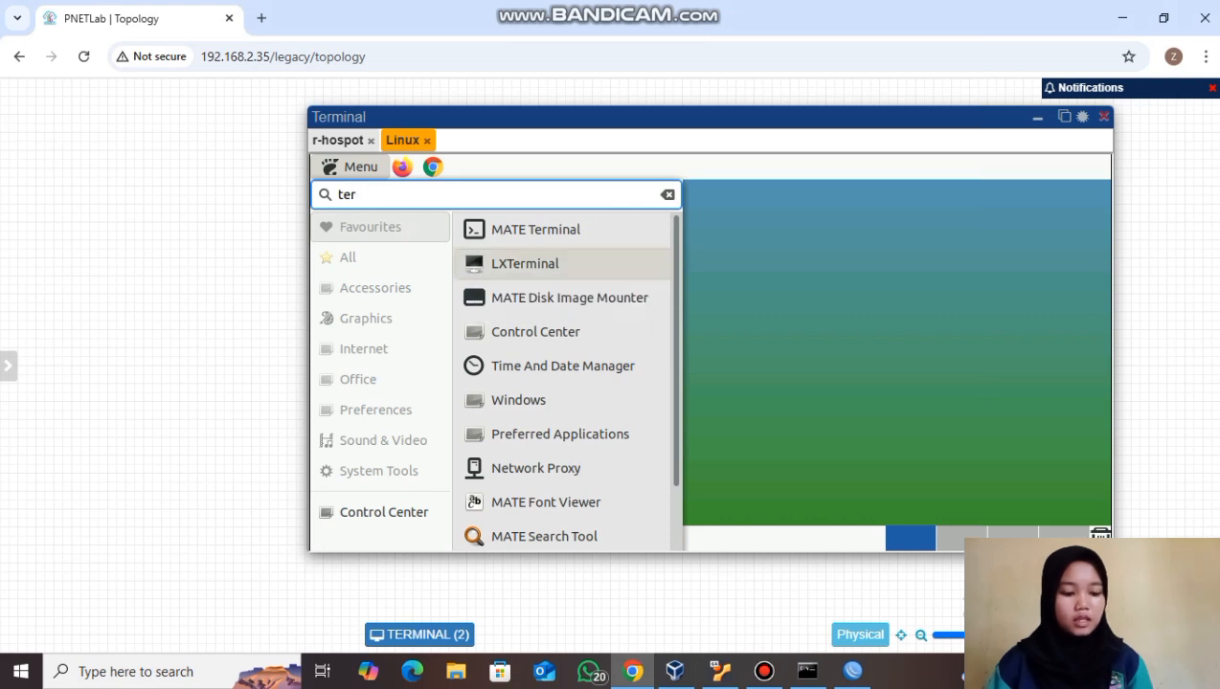
left_click(524, 263)
- Run 'ip a' to confirm eth1 has 10.5.50.254/24, then launch Chrome
type("ip a")
key("Return")
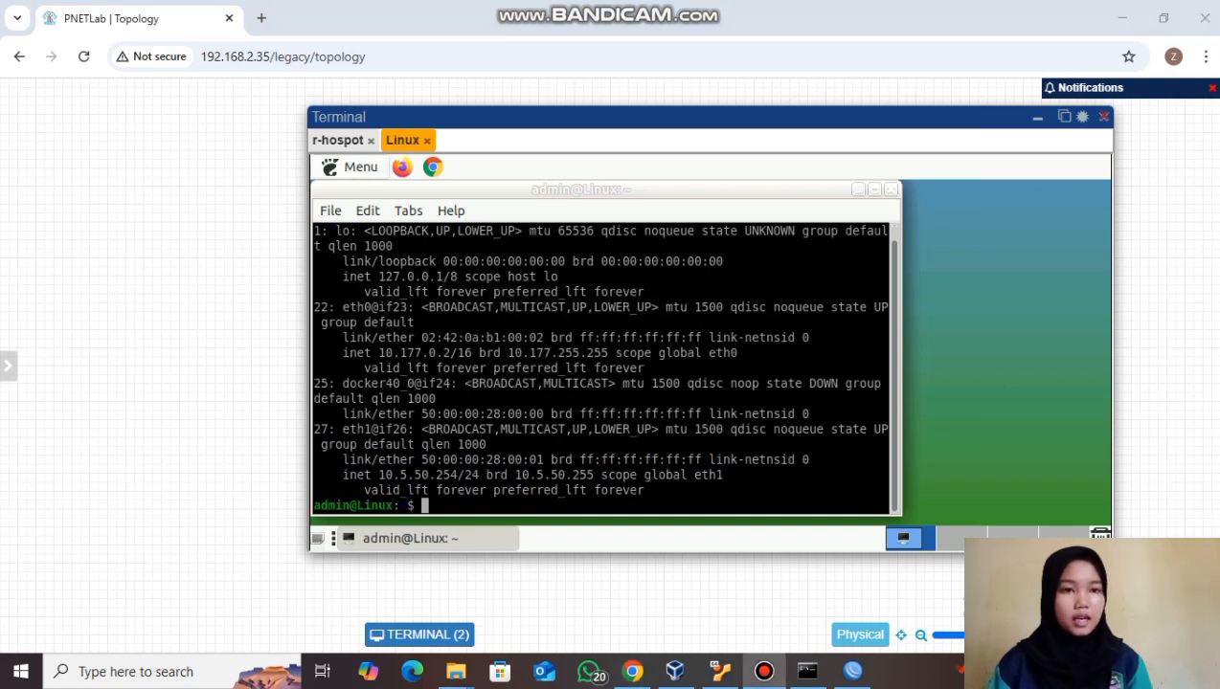
left_click(433, 167)
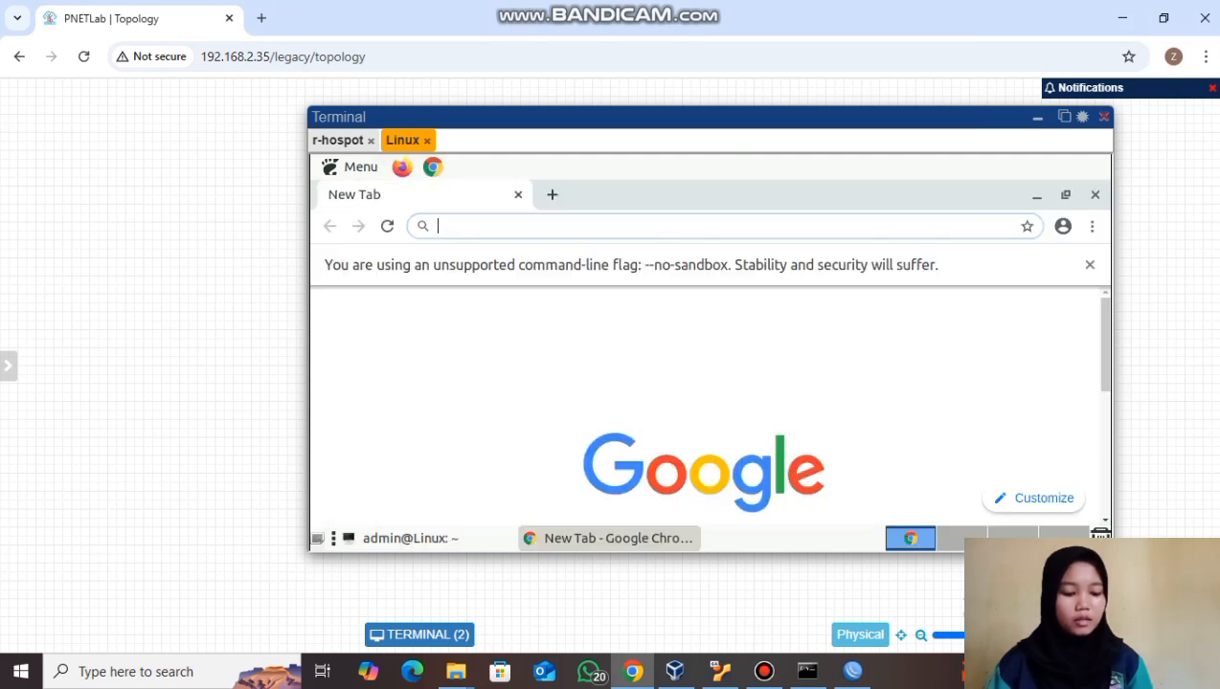
- Browse to mikrotik.co.id in the Linux node's Chrome to reach the hotspot login
type("mik")
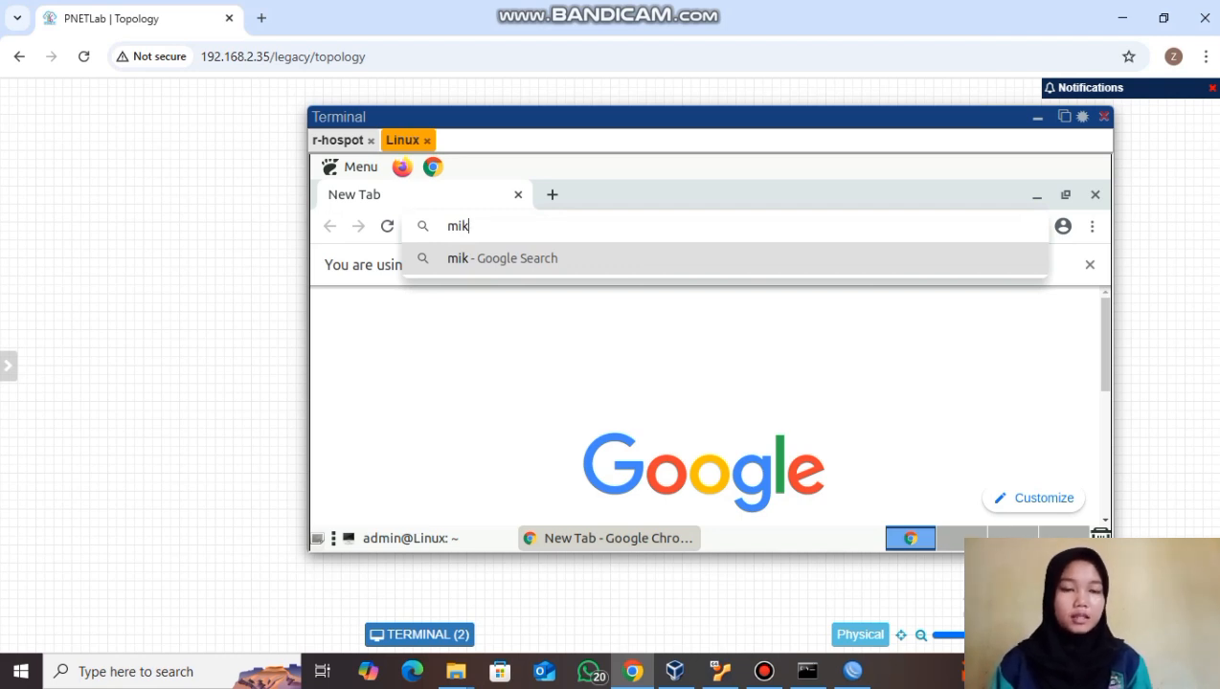
type("rotik")
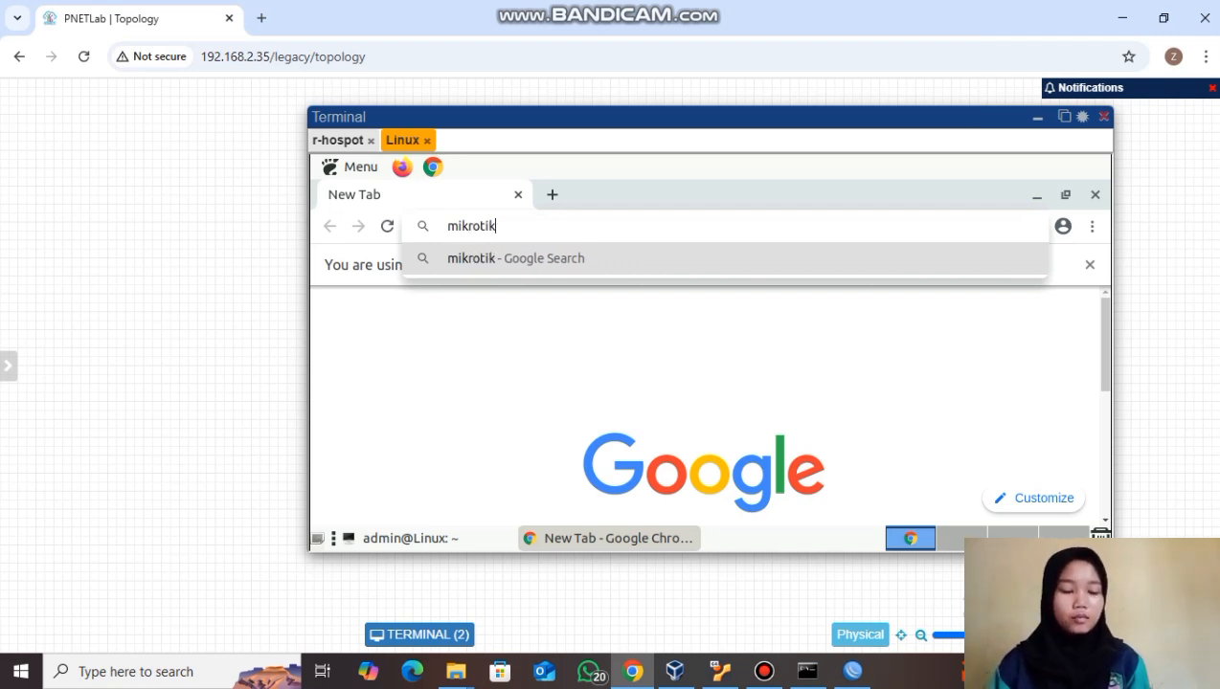
type(".c")
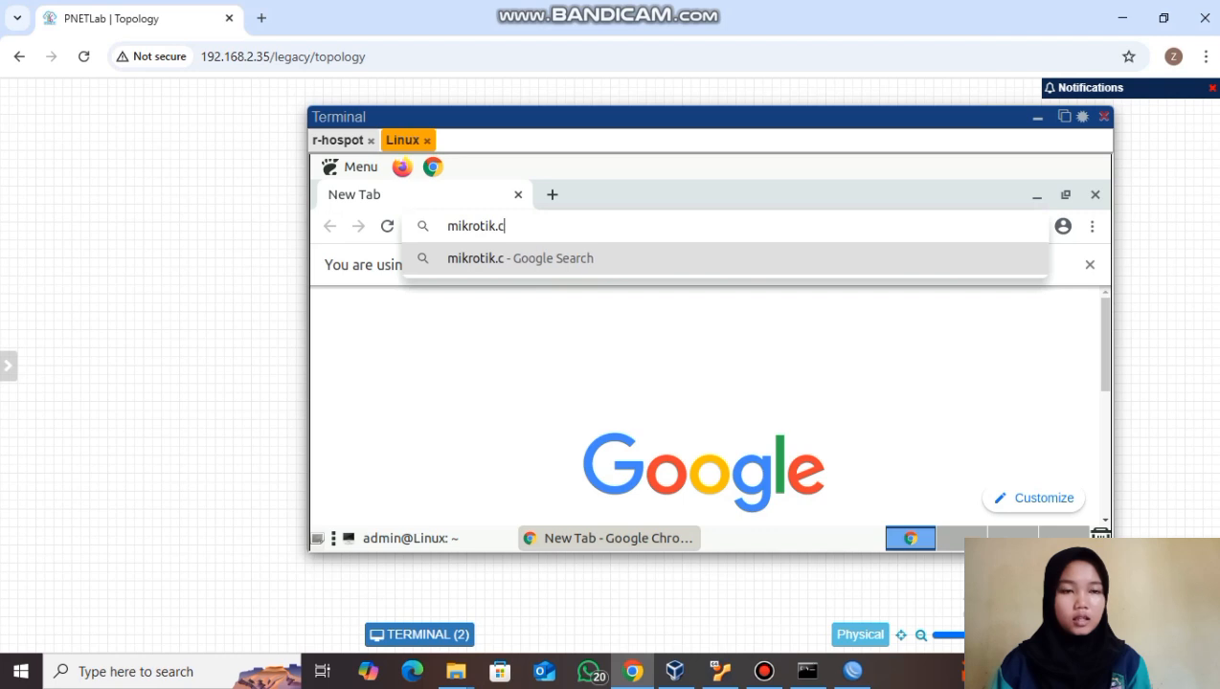
type("o.id")
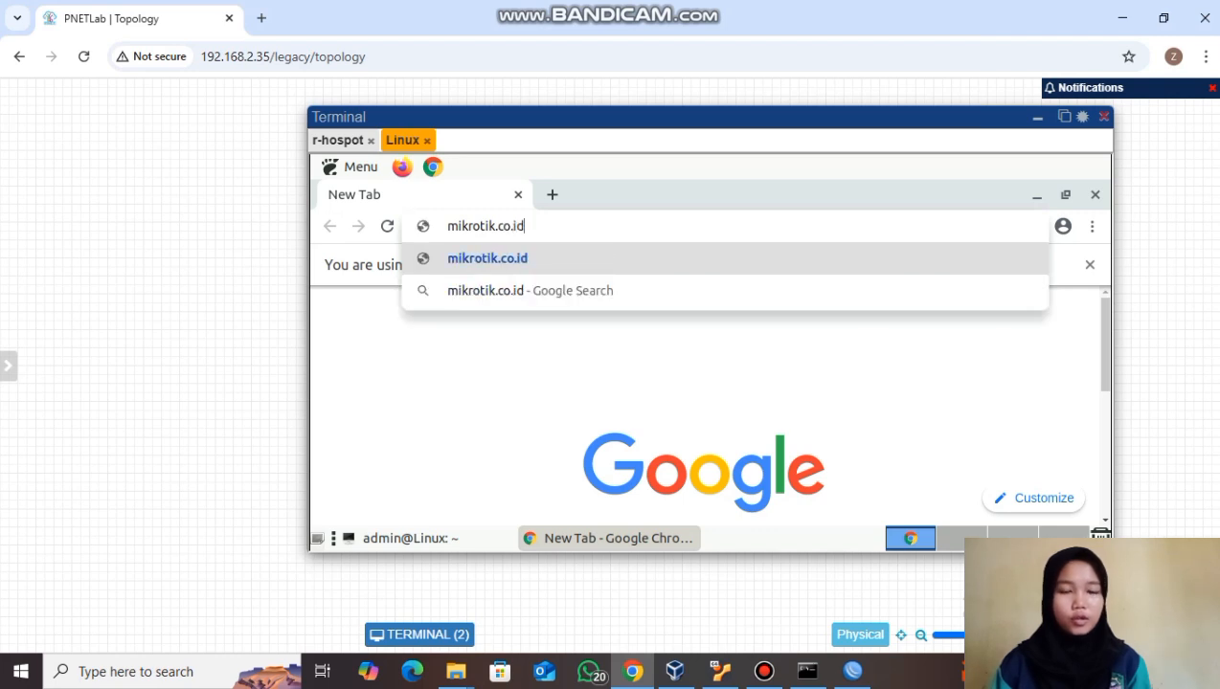
key("Return")
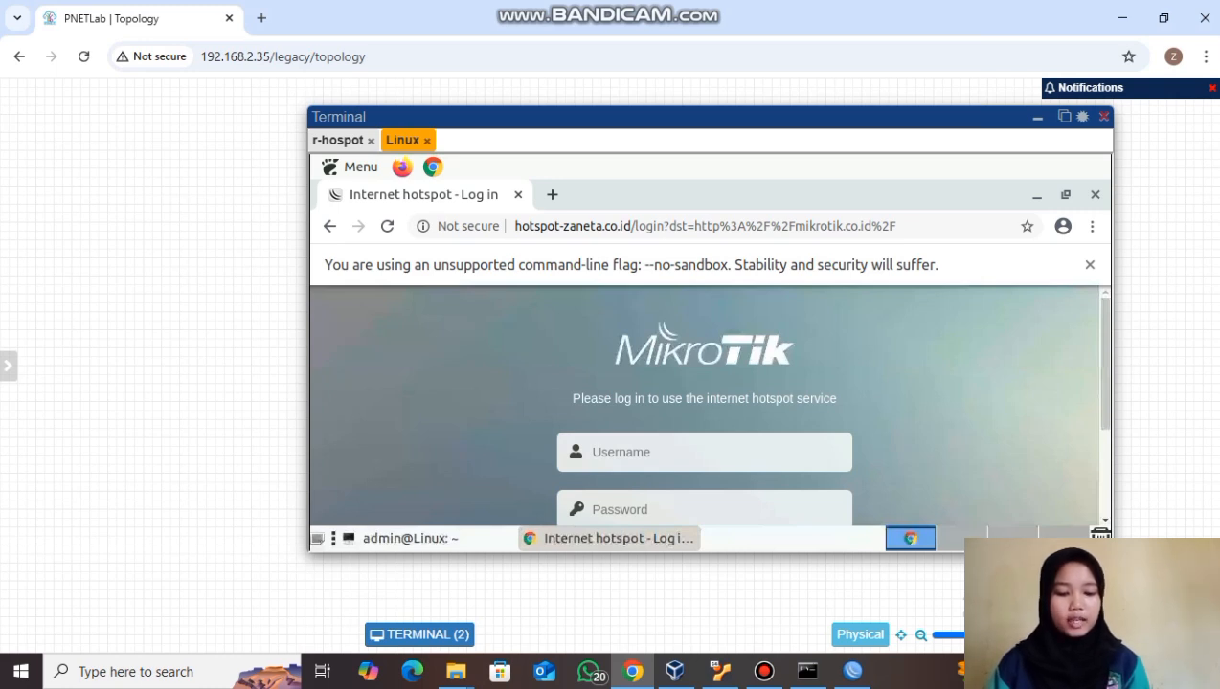
- Log in with the hotspot user's name and password, dismiss the save-password prompt, and reopen the terminal
left_click(703, 452)
type("zaneta")
key("Tab")
type("123")
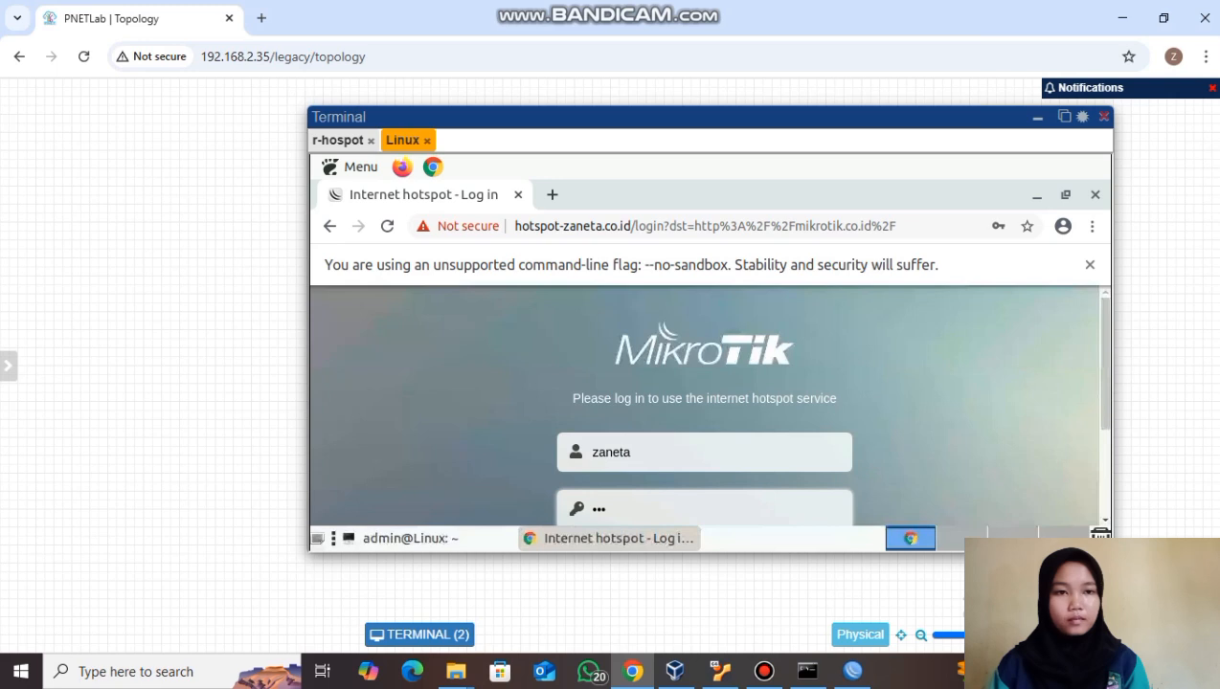
key("Return")
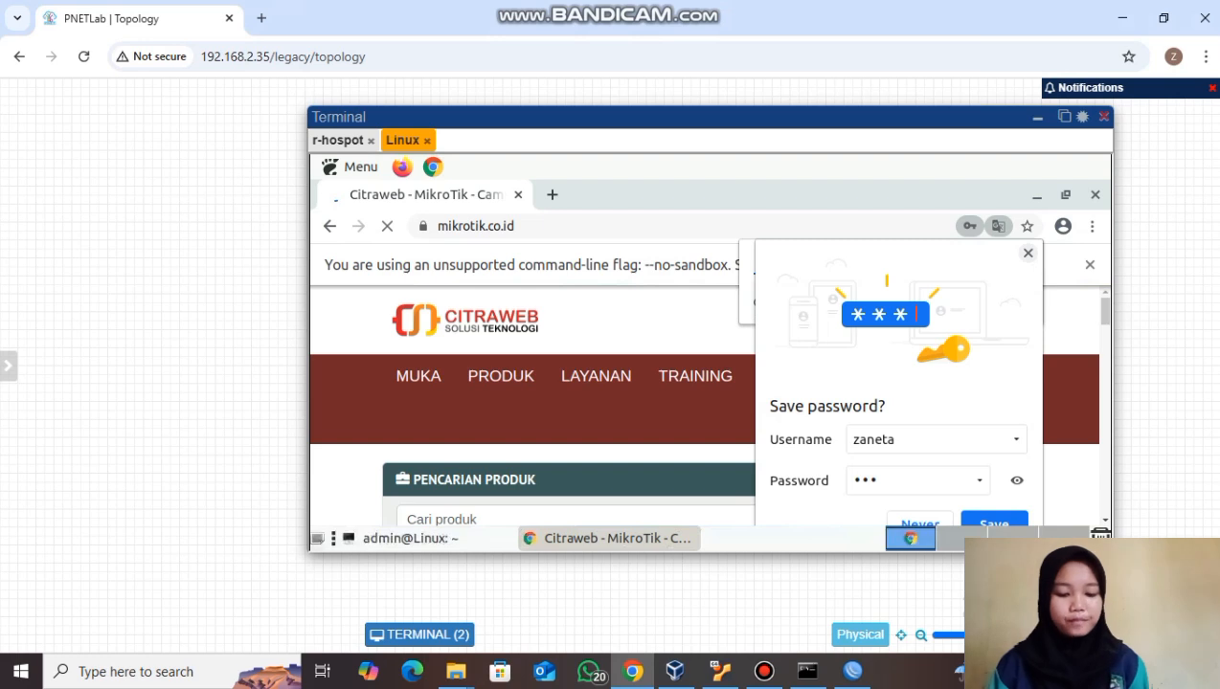
left_click(1027, 252)
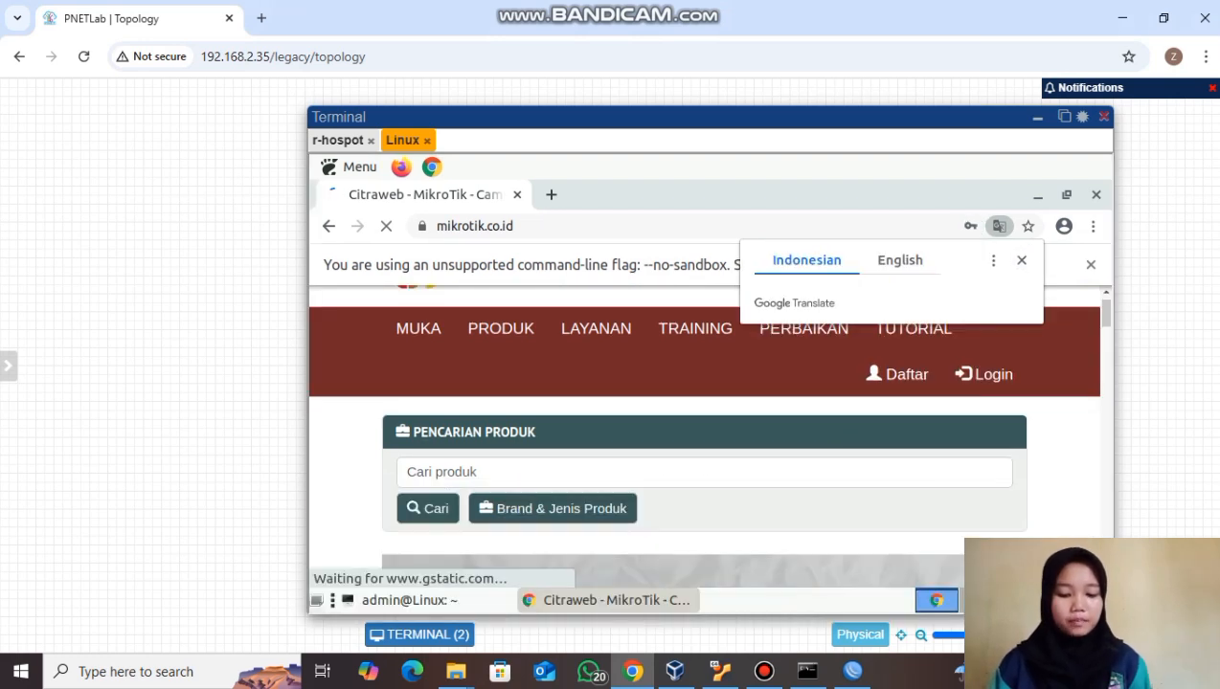
left_click(410, 600)
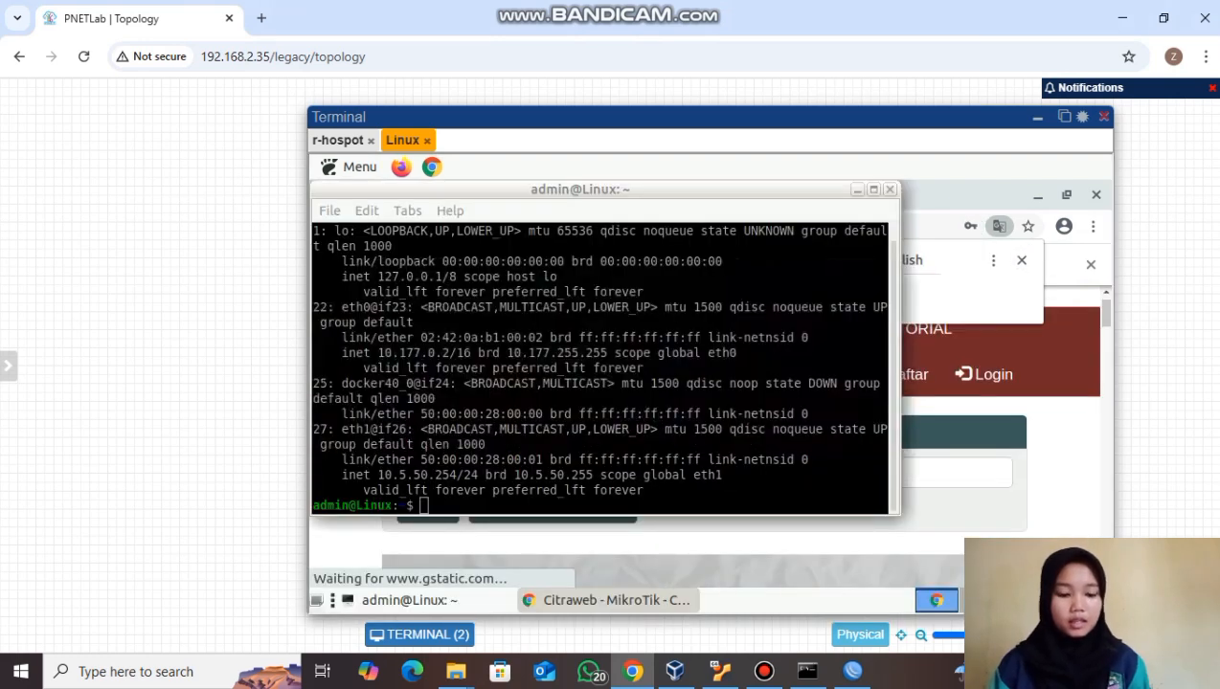
- Ping 8.8.8.8 until 0% loss is shown, then minimize the terminal
type("ping 8.8.8.8")
key("Return")
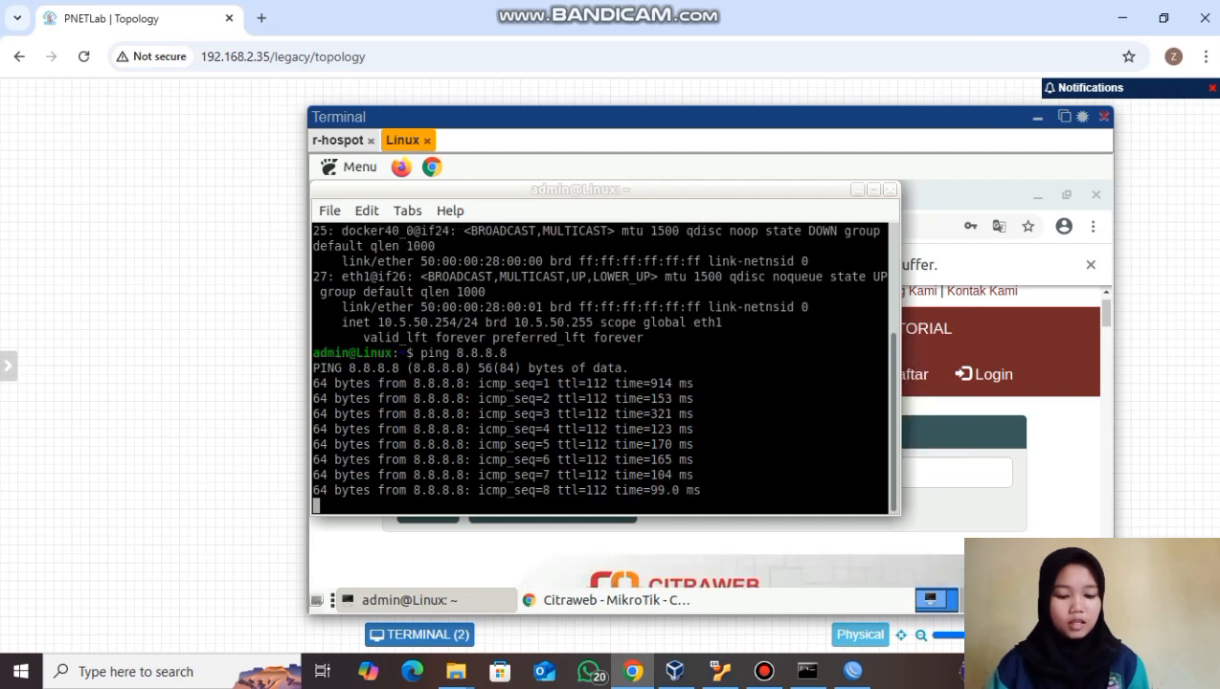
key("ctrl+c")
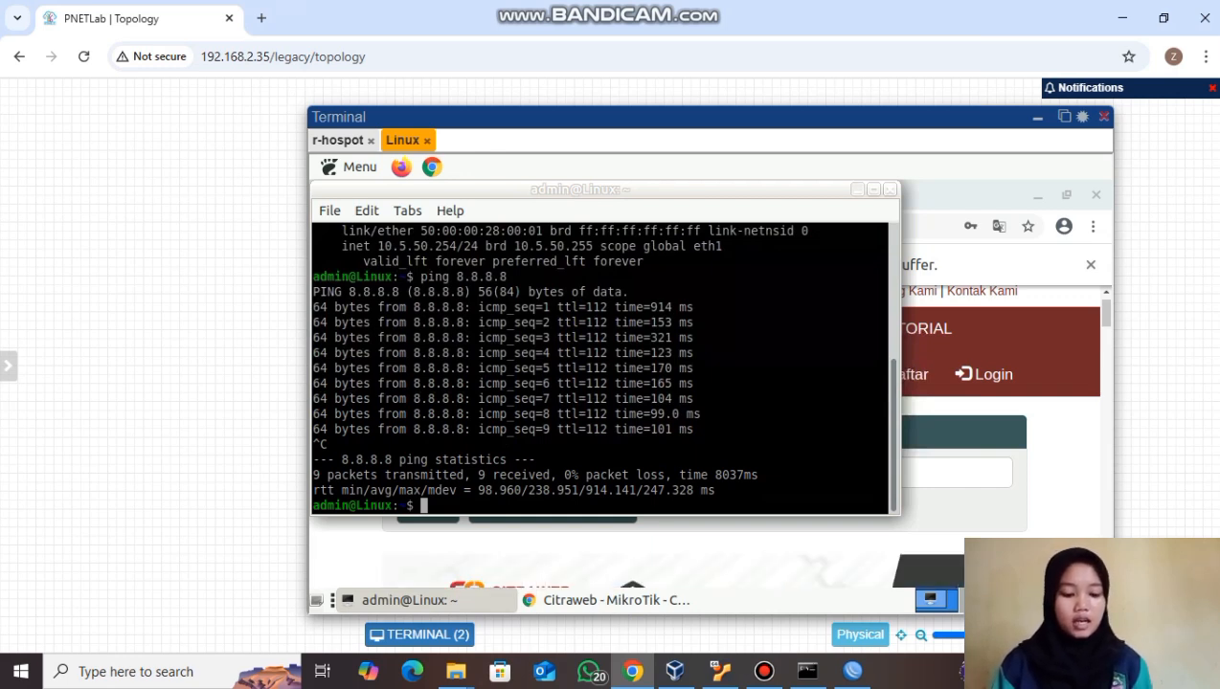
left_click(858, 189)
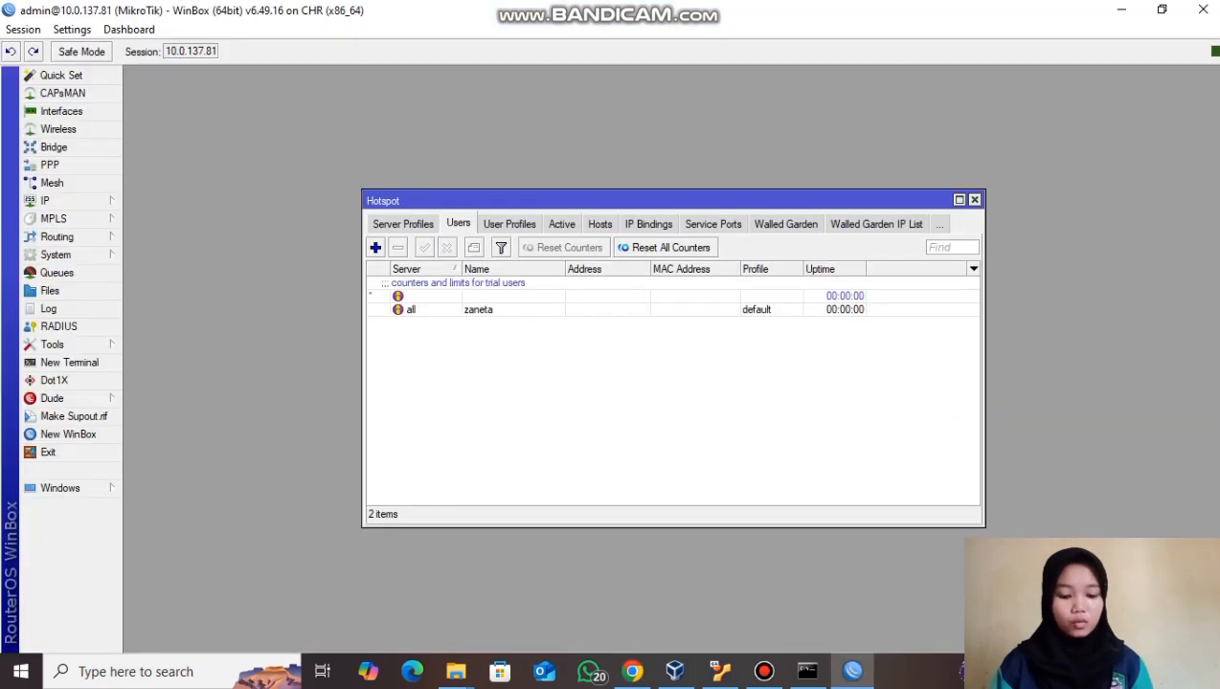
- Add hotspot user user1 with a password on server all and save it
left_click(852, 670)
left_click(376, 247)
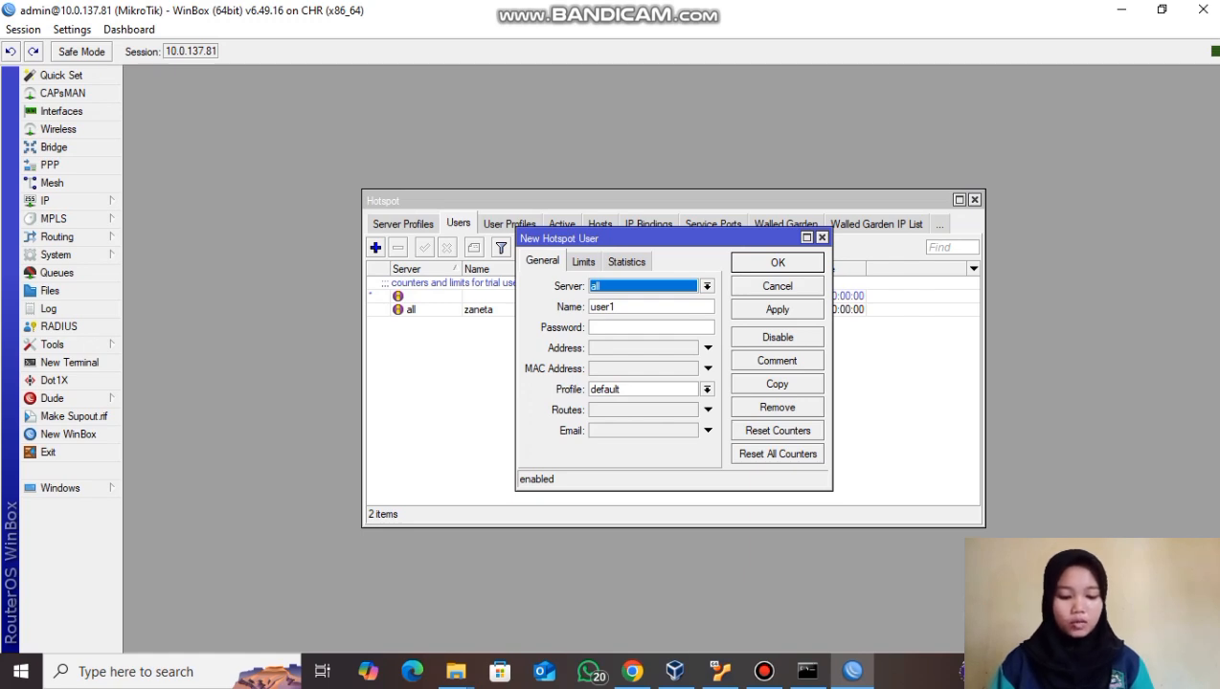
key("alt+Down")
key("Return")
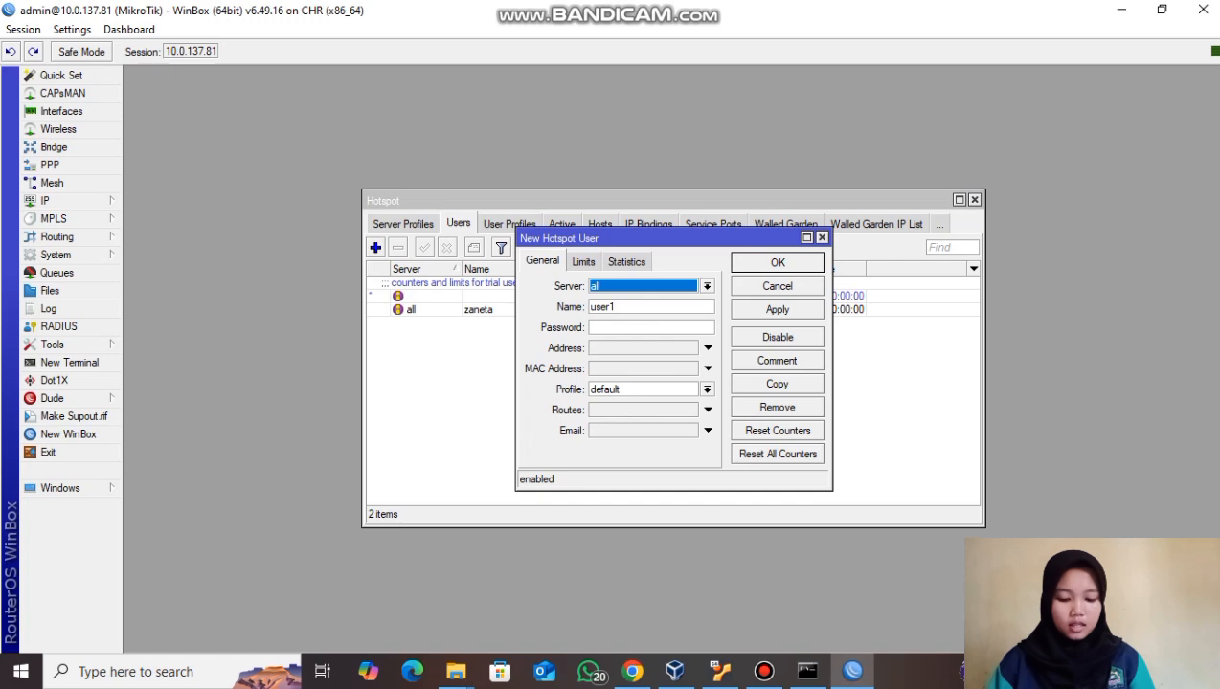
left_click(642, 328)
type("****")
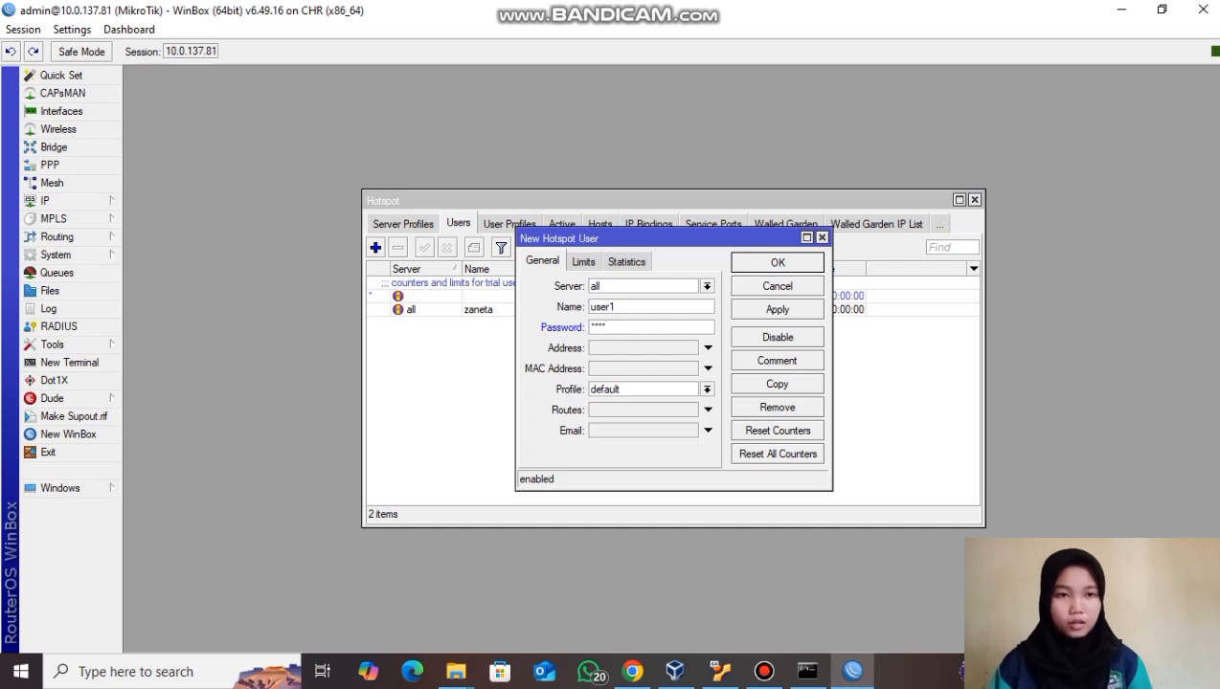
left_click(778, 309)
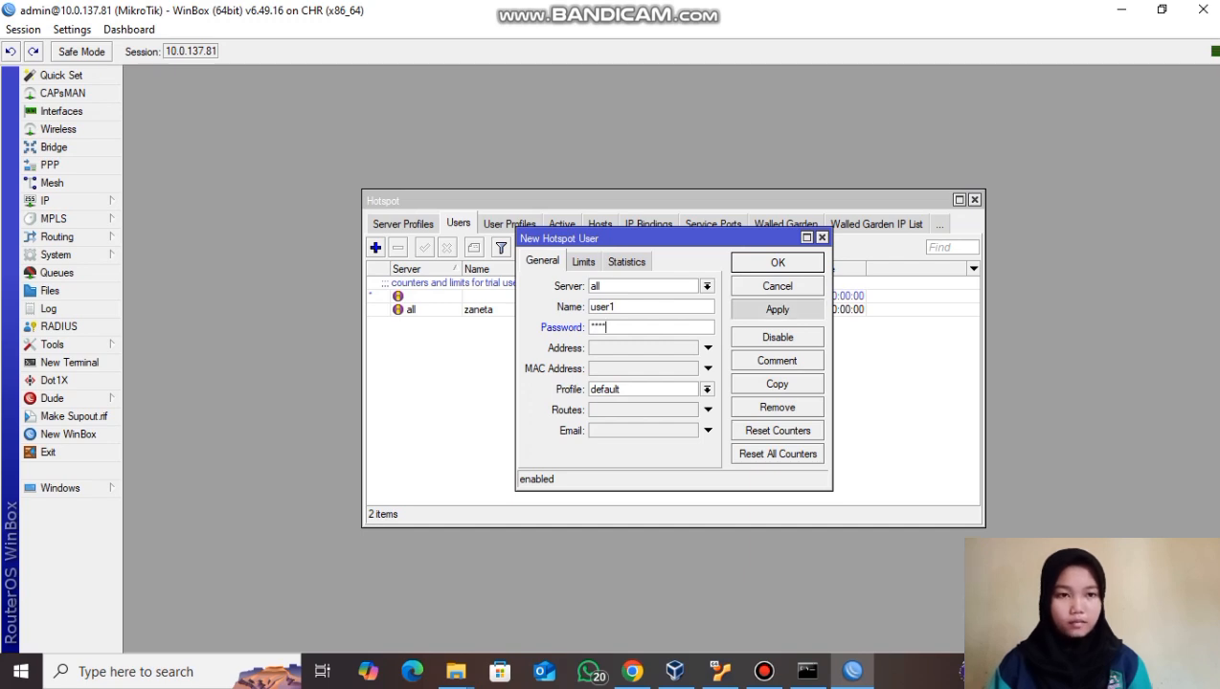
left_click(778, 262)
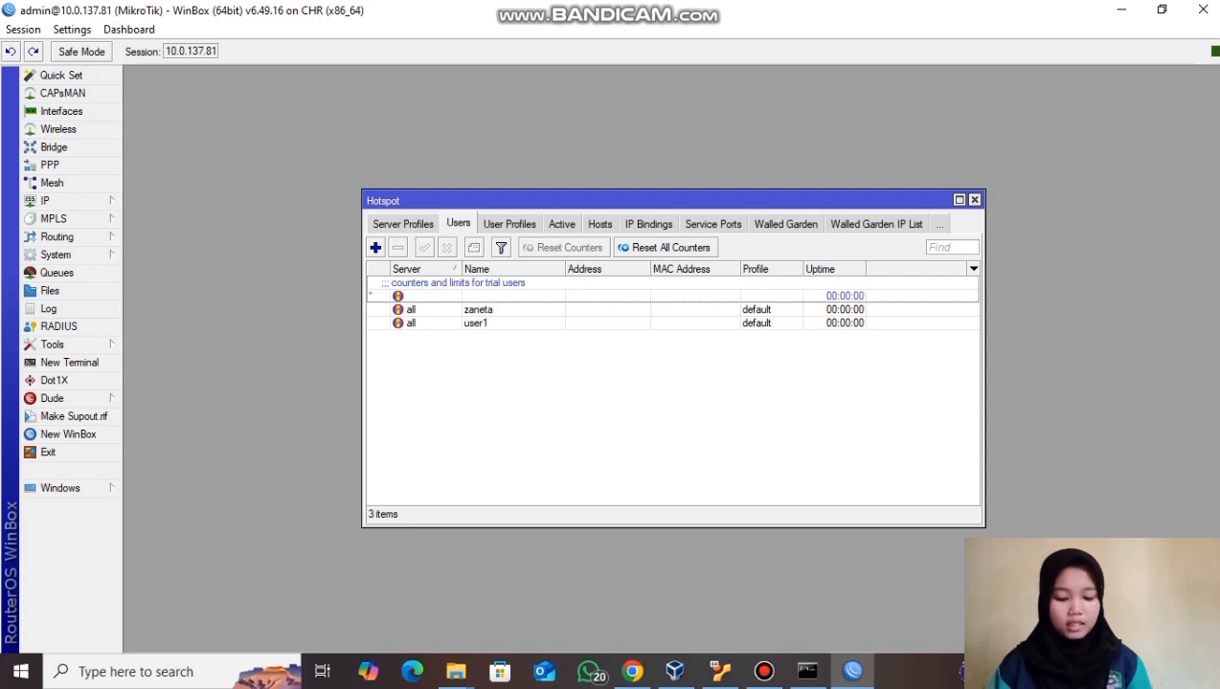
- In the Linux node's Chrome, open a new tab with 10.5.50.1/status entered
left_click(632, 671)
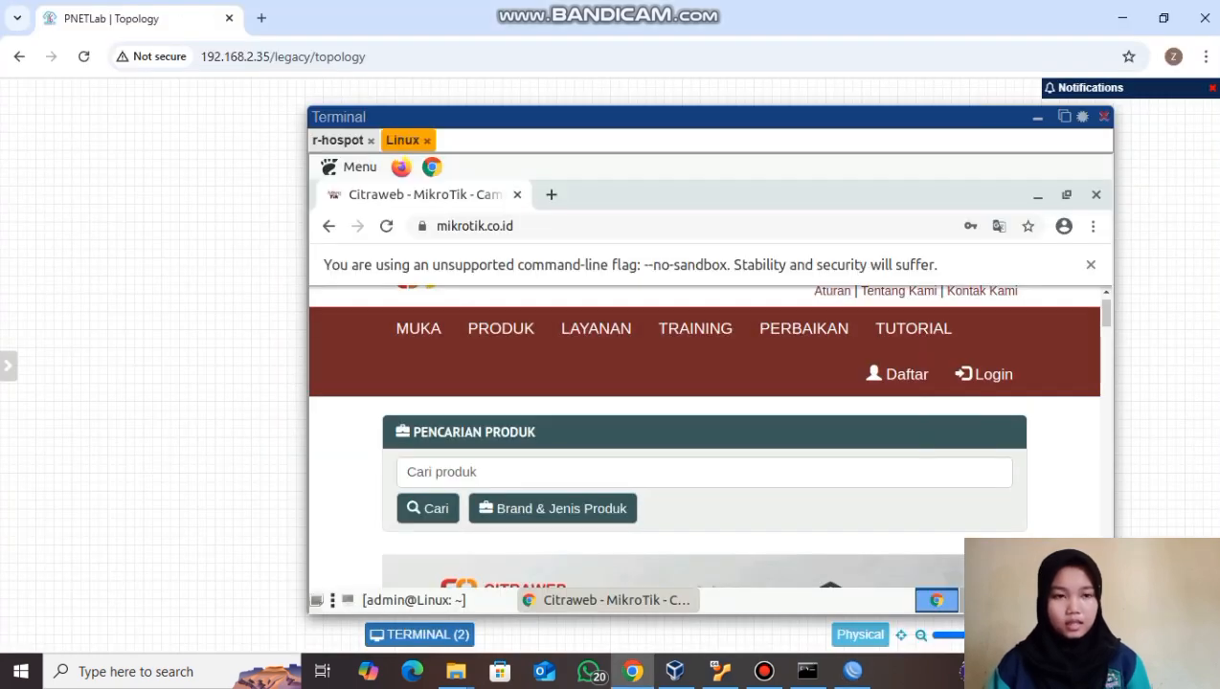
key("ctrl+t")
type("10")
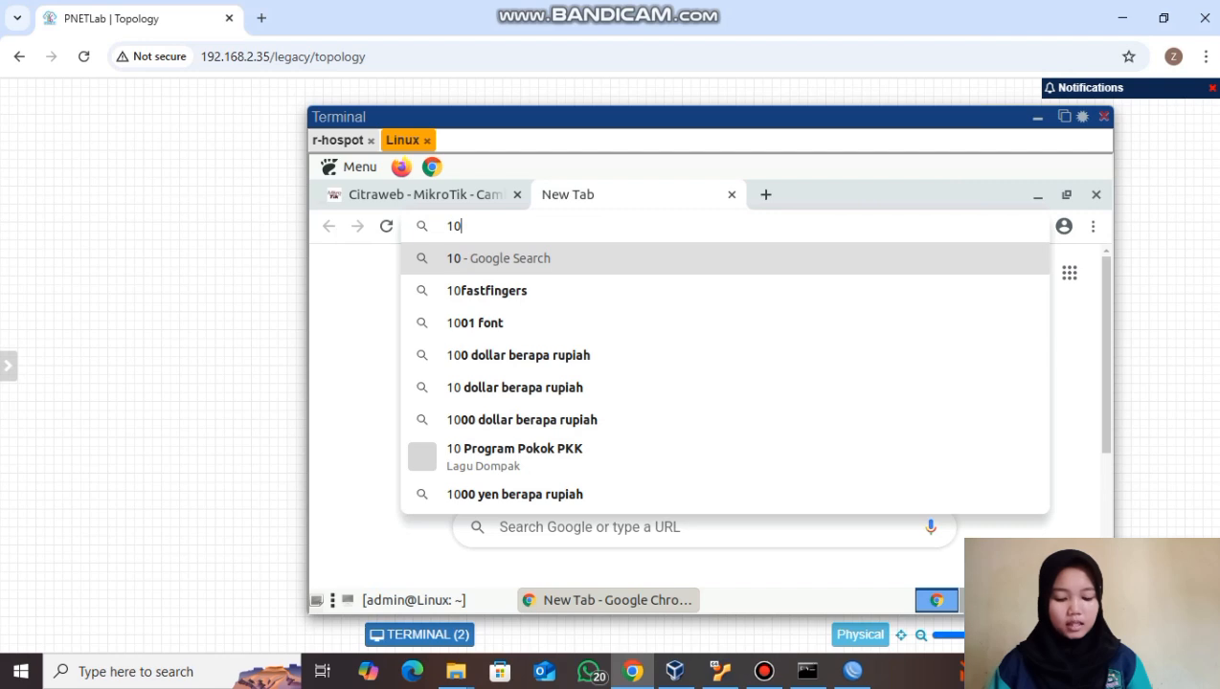
type(".5.")
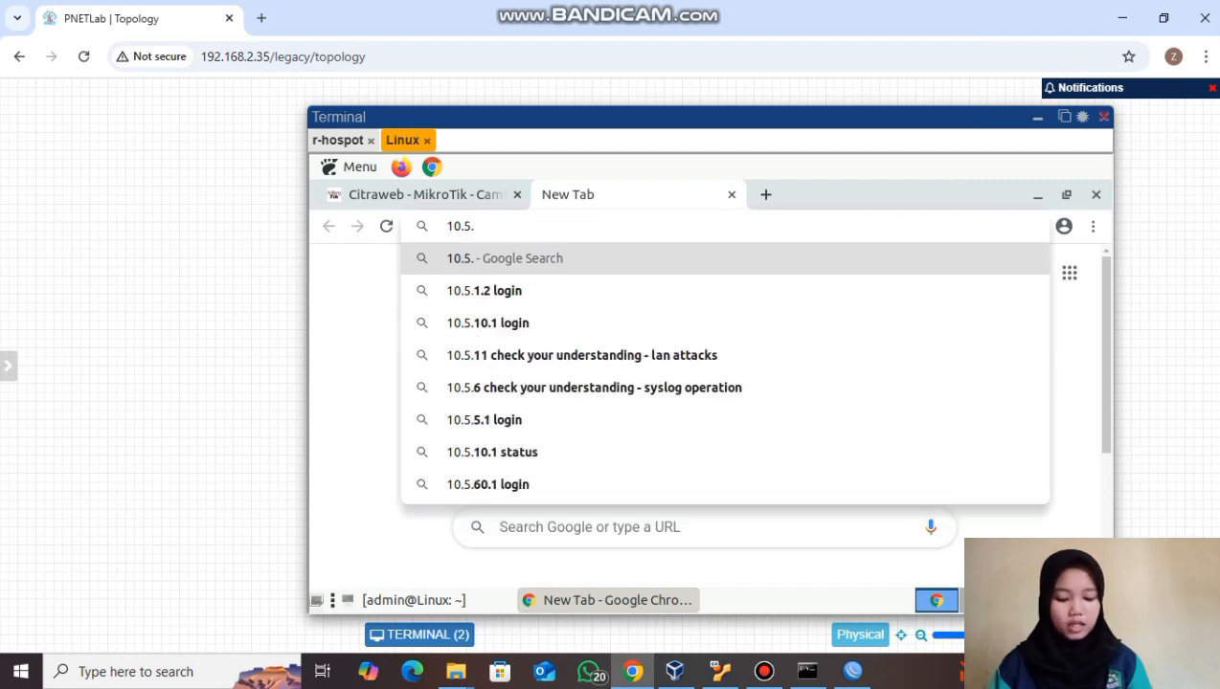
type("50")
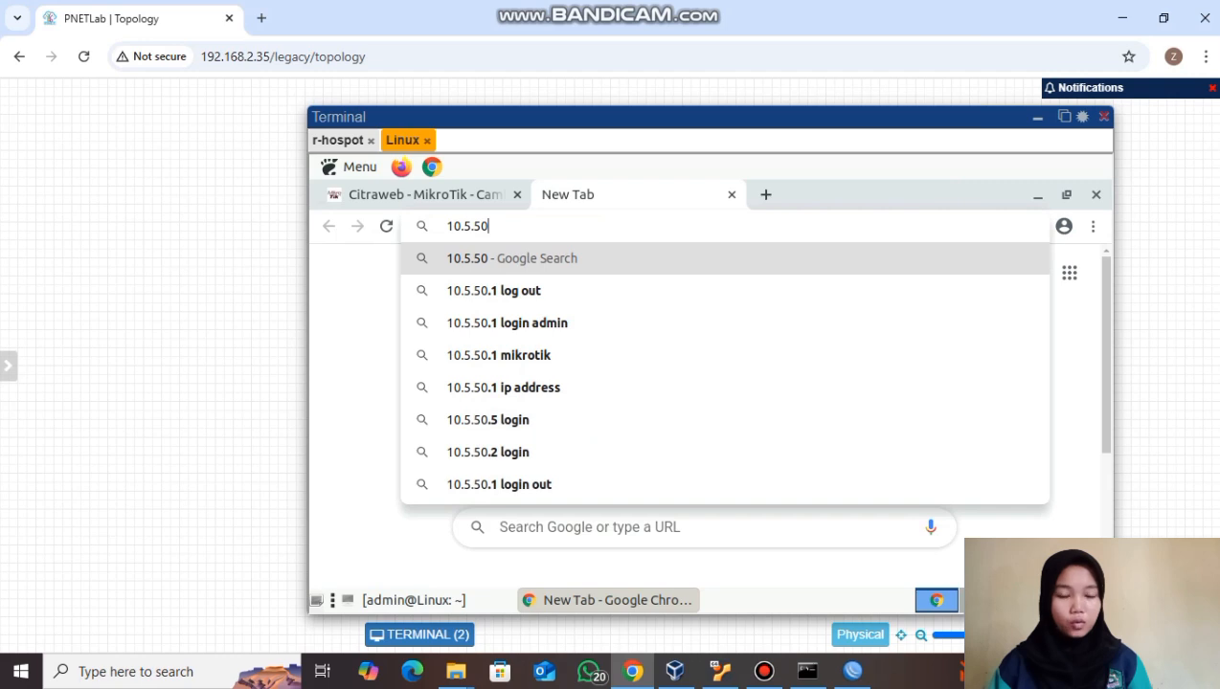
type(".1/")
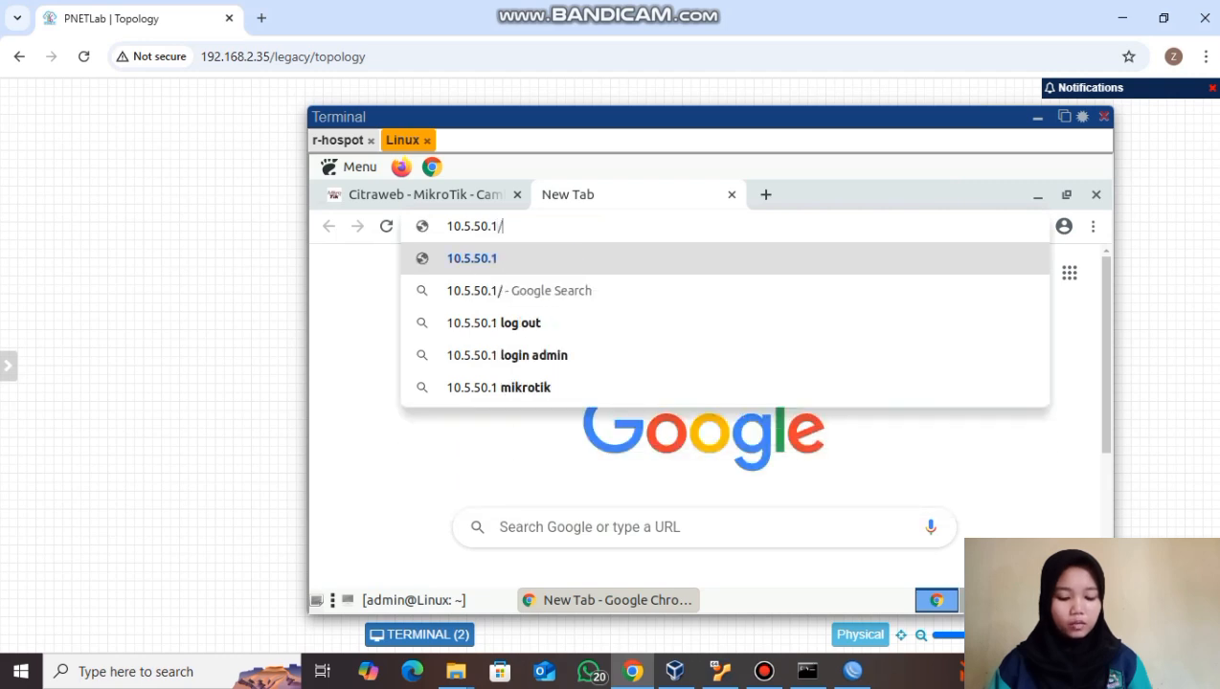
type("status")
- Load the 10.5.50.1/status page to log the first user off, then return to WinBox
key("Return")
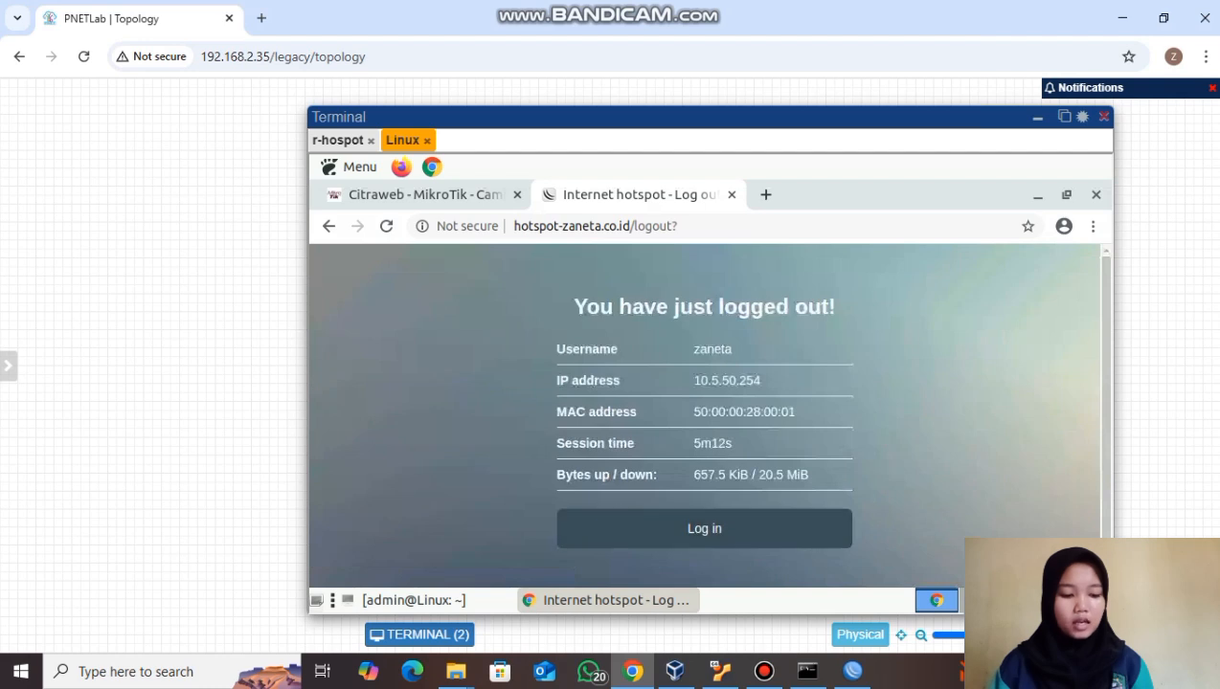
key("alt+Tab")
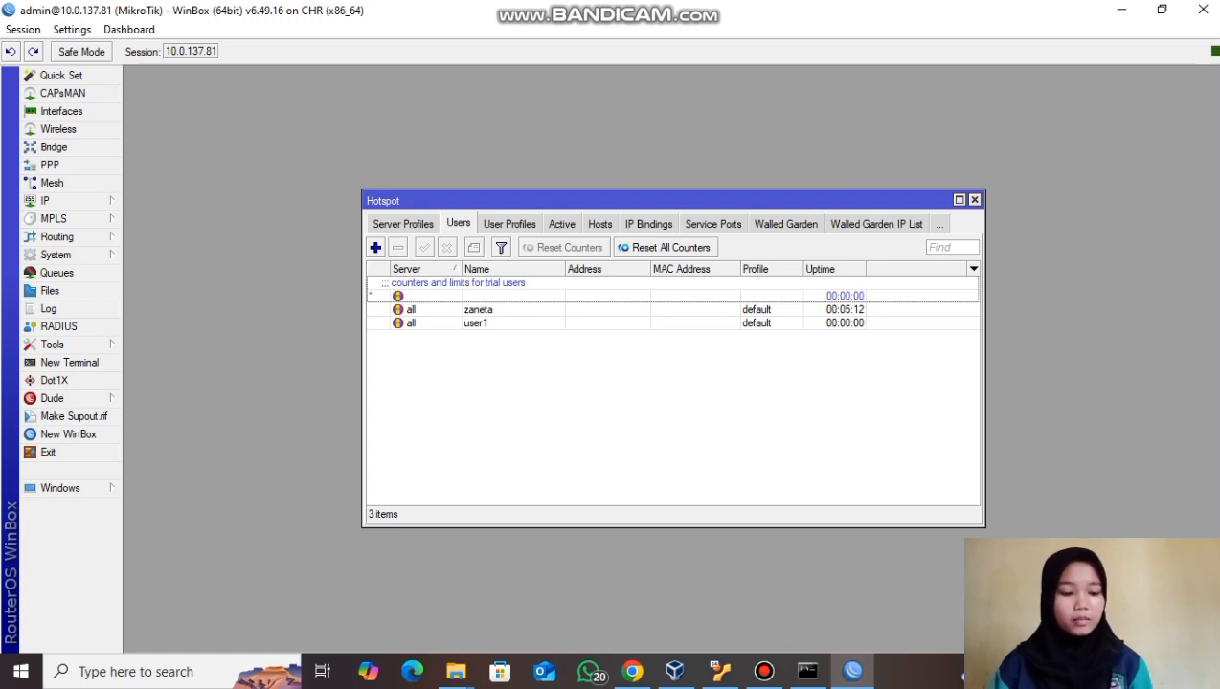
- Turn off Cookie login in the hsprof1 hotspot server profile's login settings
key("ctrl+shift+Tab")
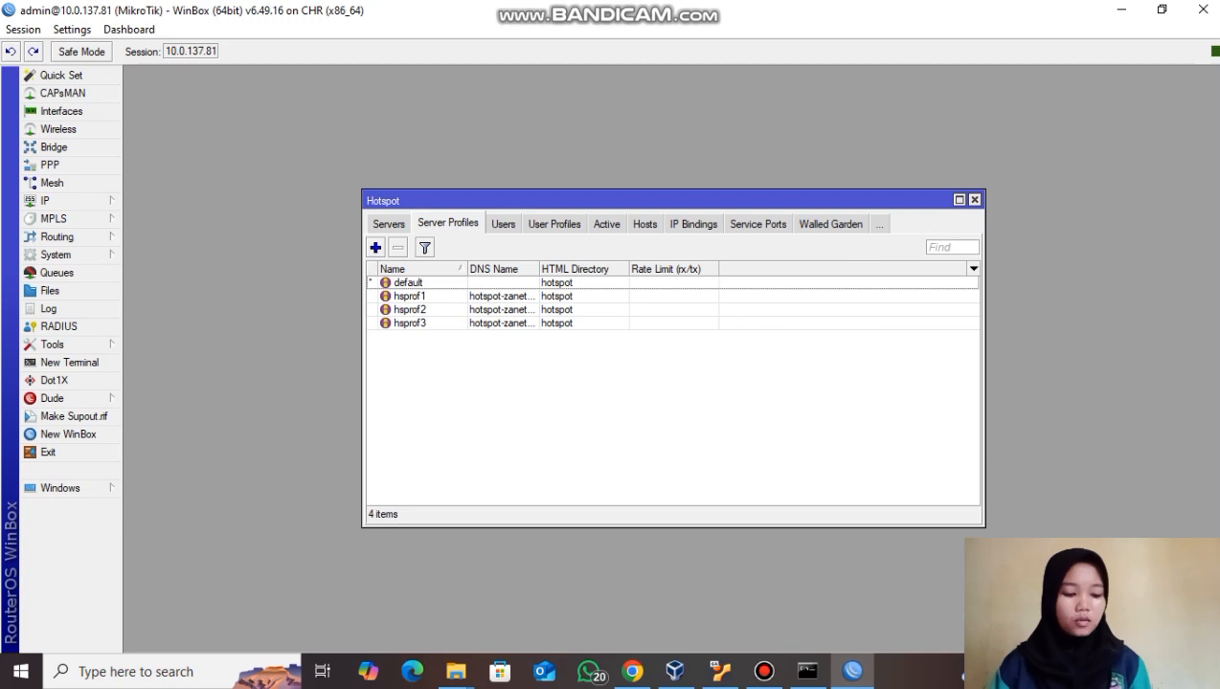
left_click(410, 296)
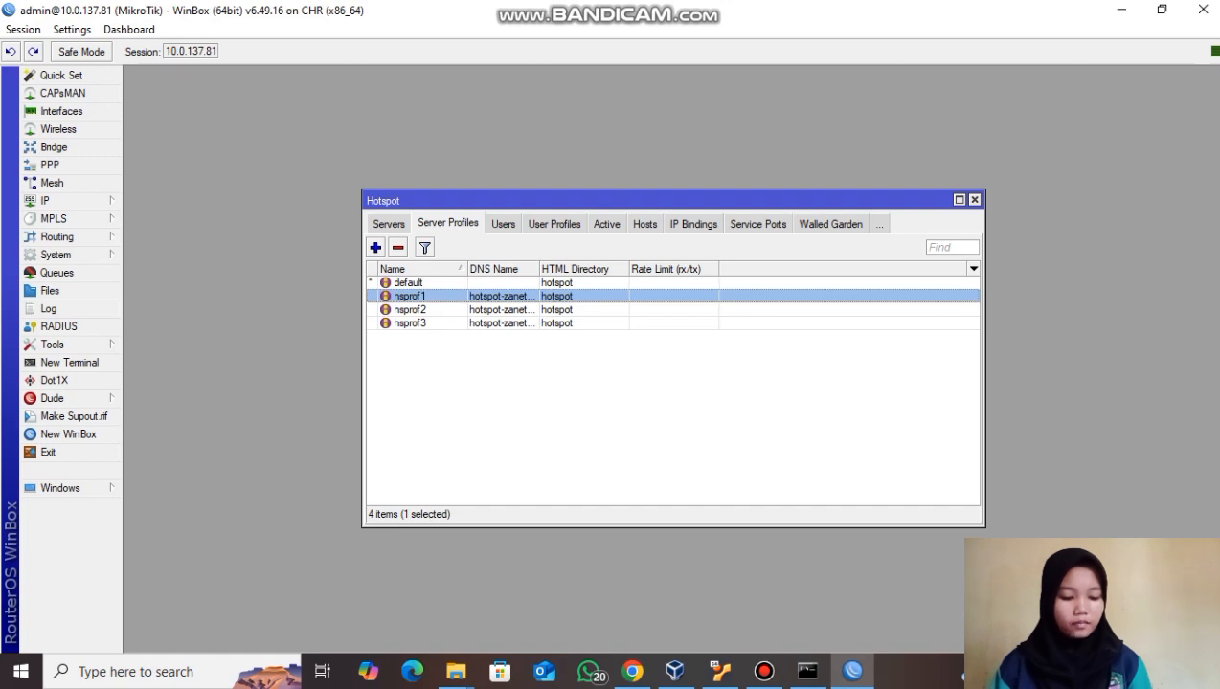
double_click(410, 297)
left_click(546, 210)
left_click(672, 234)
left_click(822, 259)
key("Return")
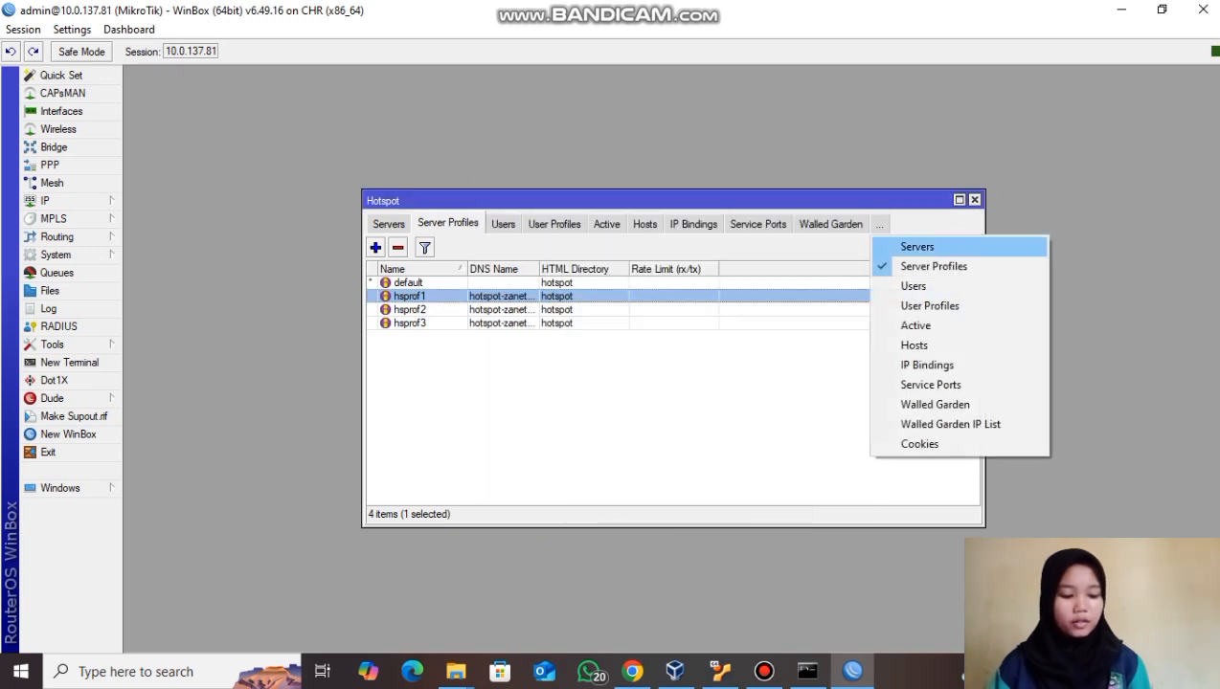
- Delete the leftover login cookie from the hotspot Cookies list and return to the lab browser
left_click(919, 445)
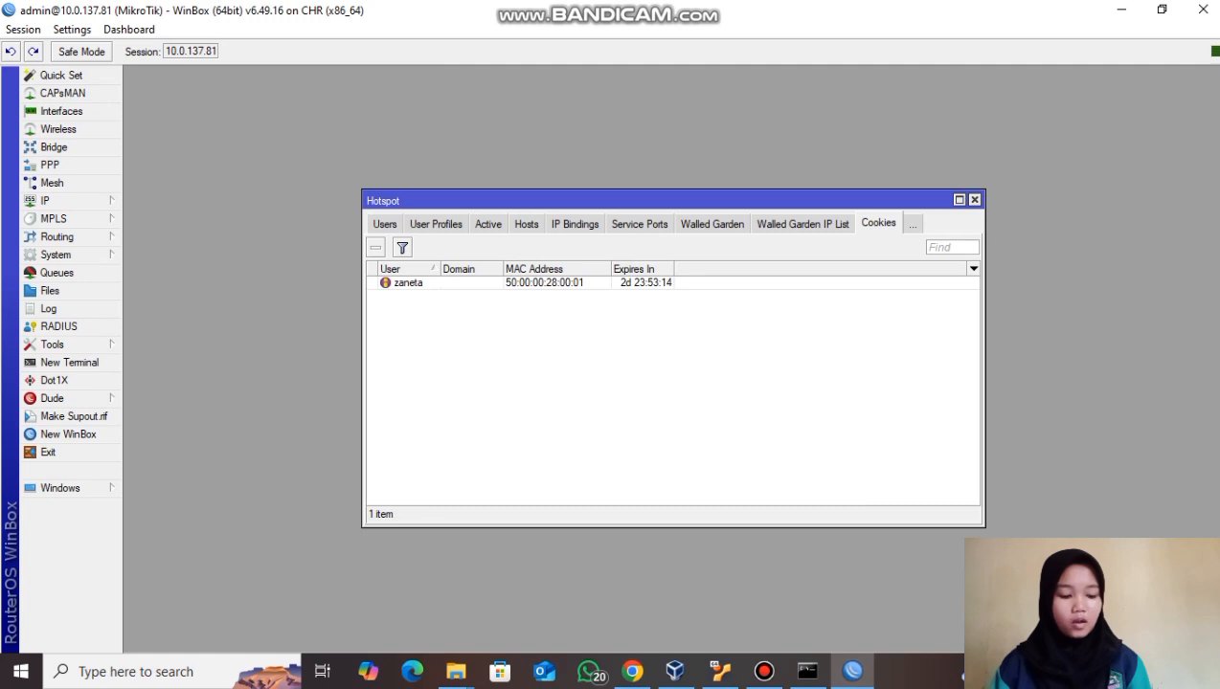
left_click(408, 282)
key("Delete")
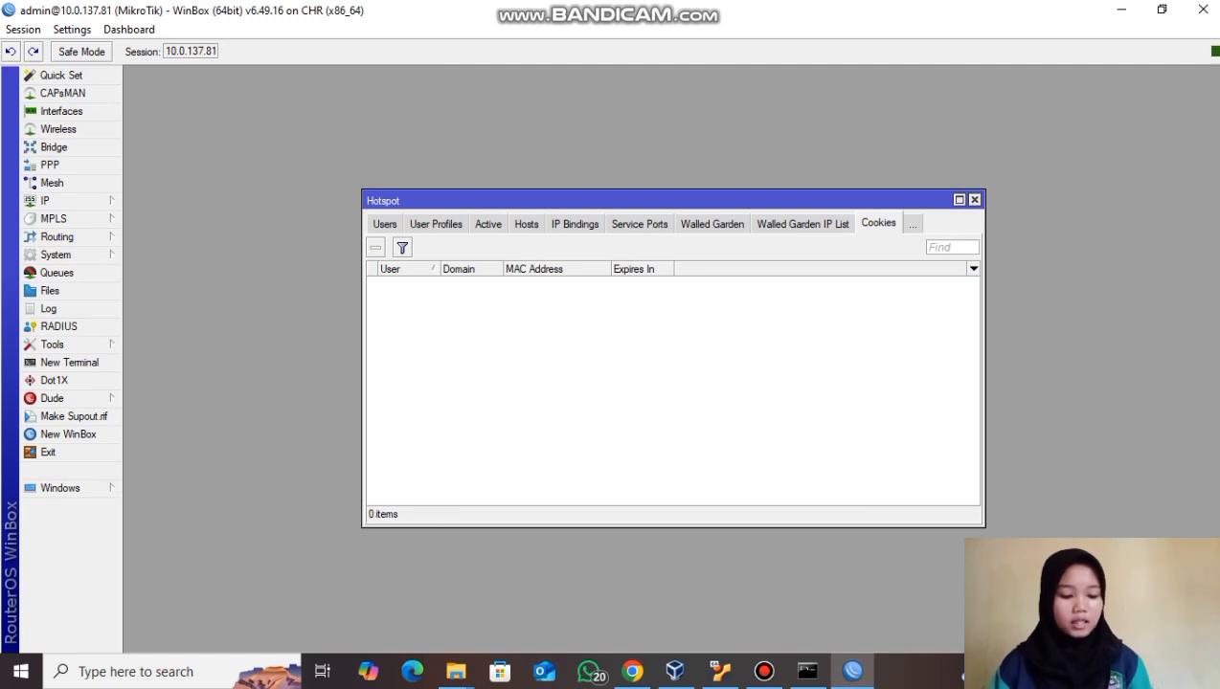
left_click(632, 672)
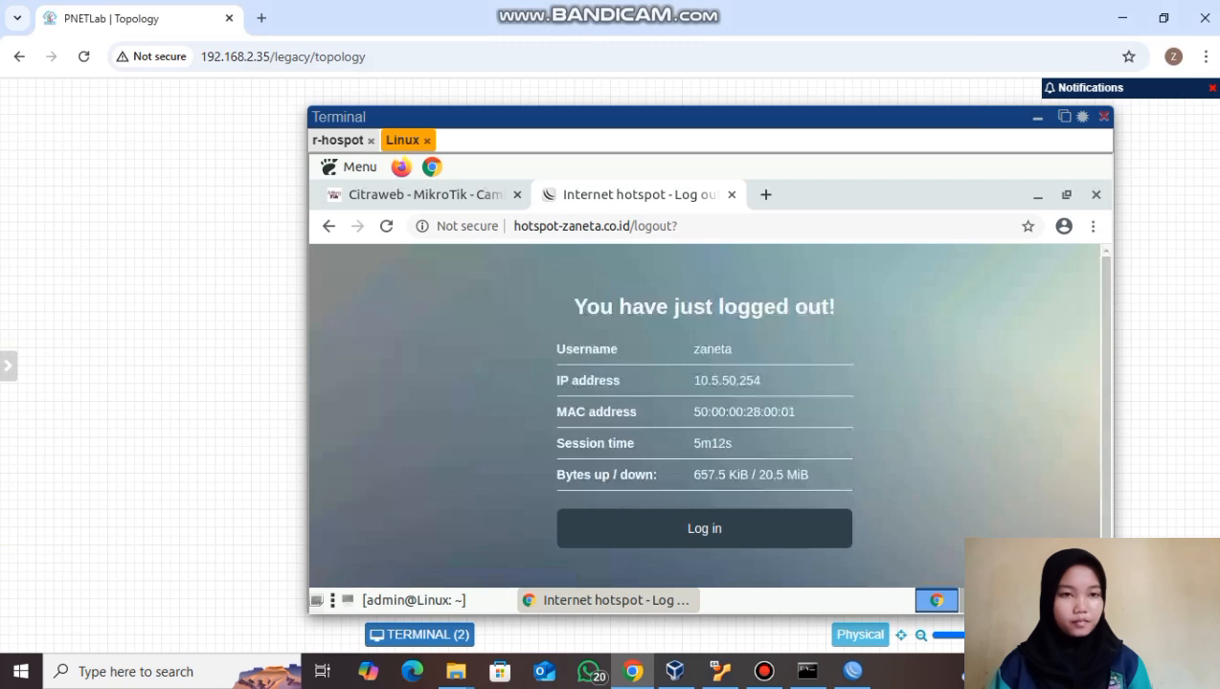
- Log the Linux node into the hotspot as user1 with its password
left_click(705, 529)
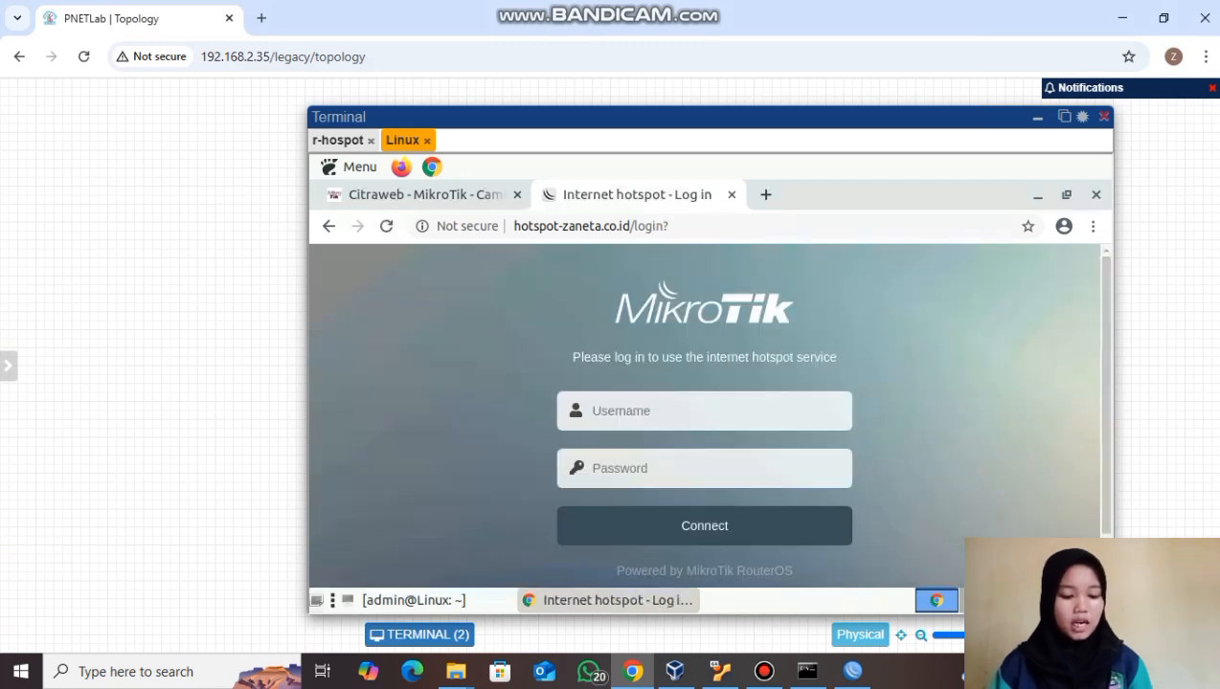
left_click(704, 412)
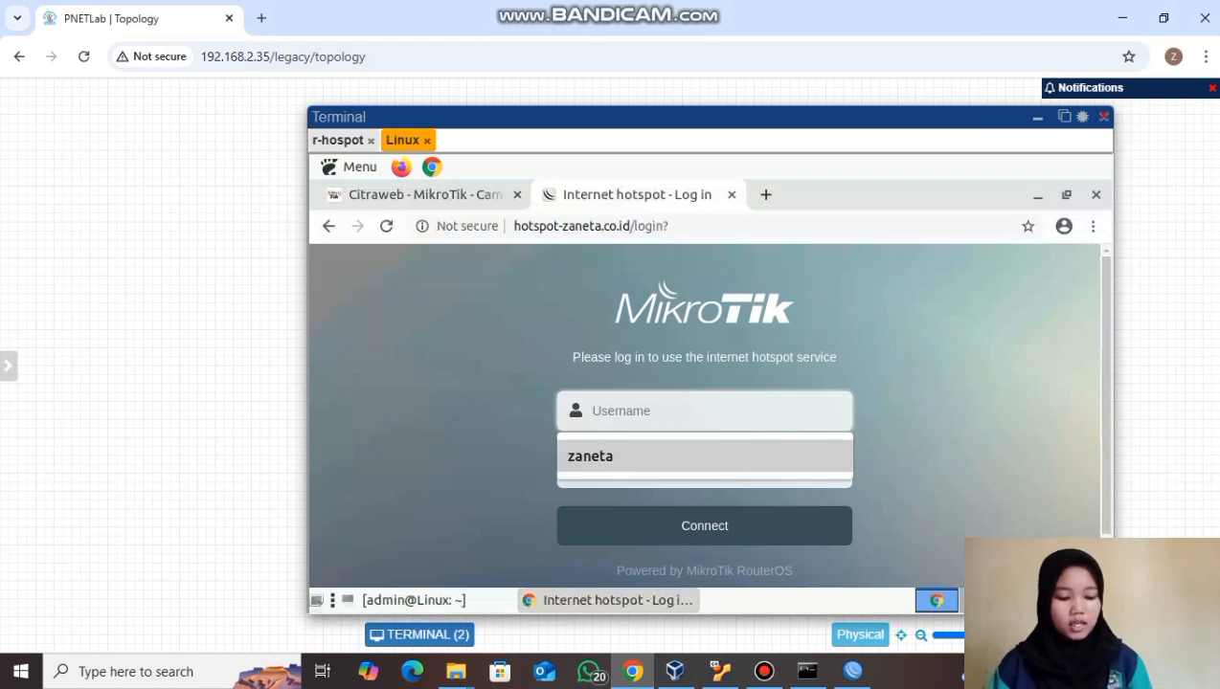
type("user1")
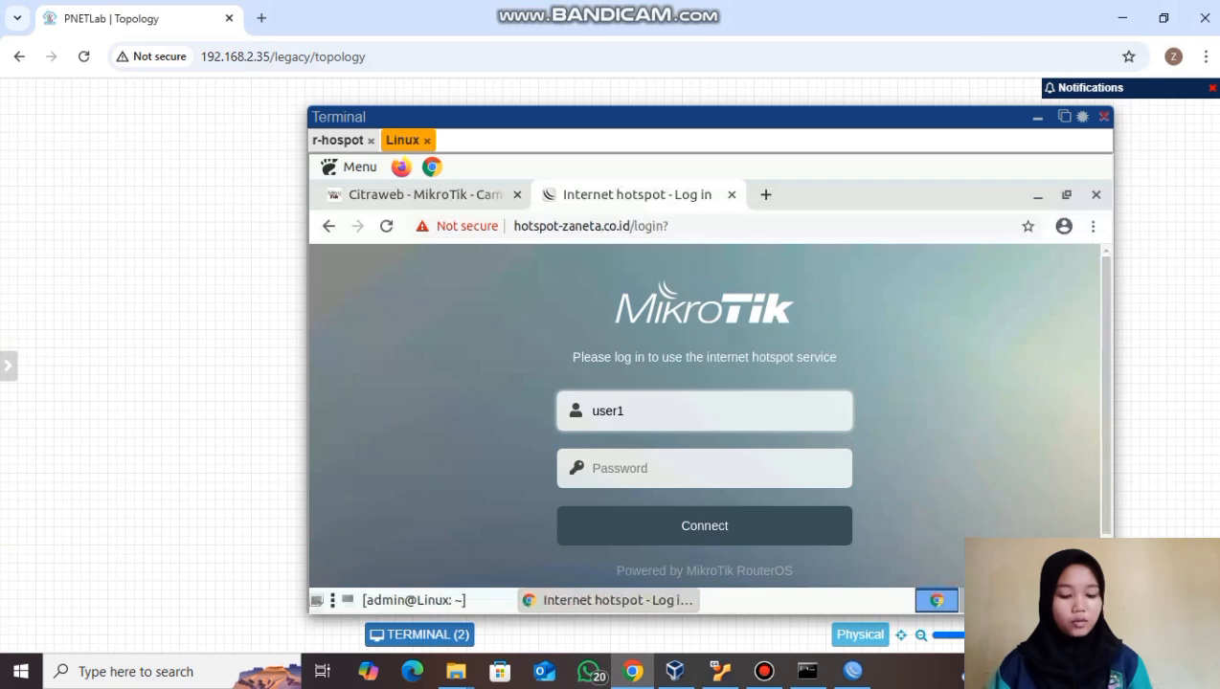
key("Tab")
type("1234")
key("Return")
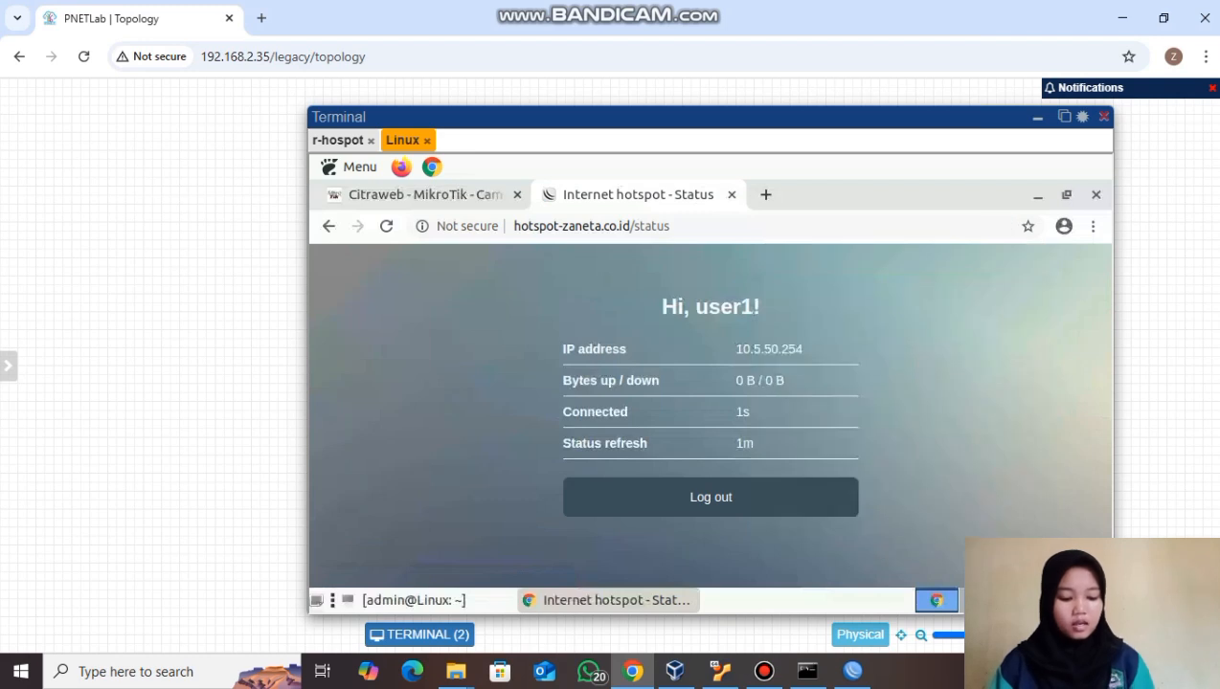
- Search for youtube in a new Chrome tab
key("ctrl+t")
type("youtube")
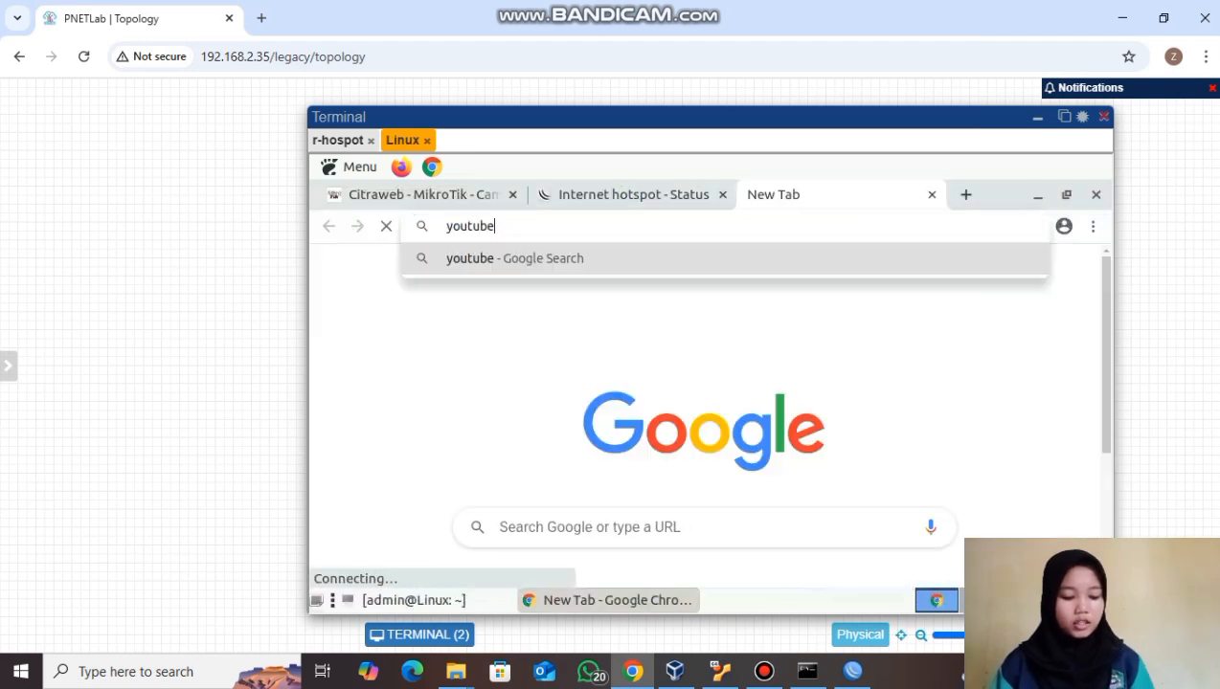
key("Return")
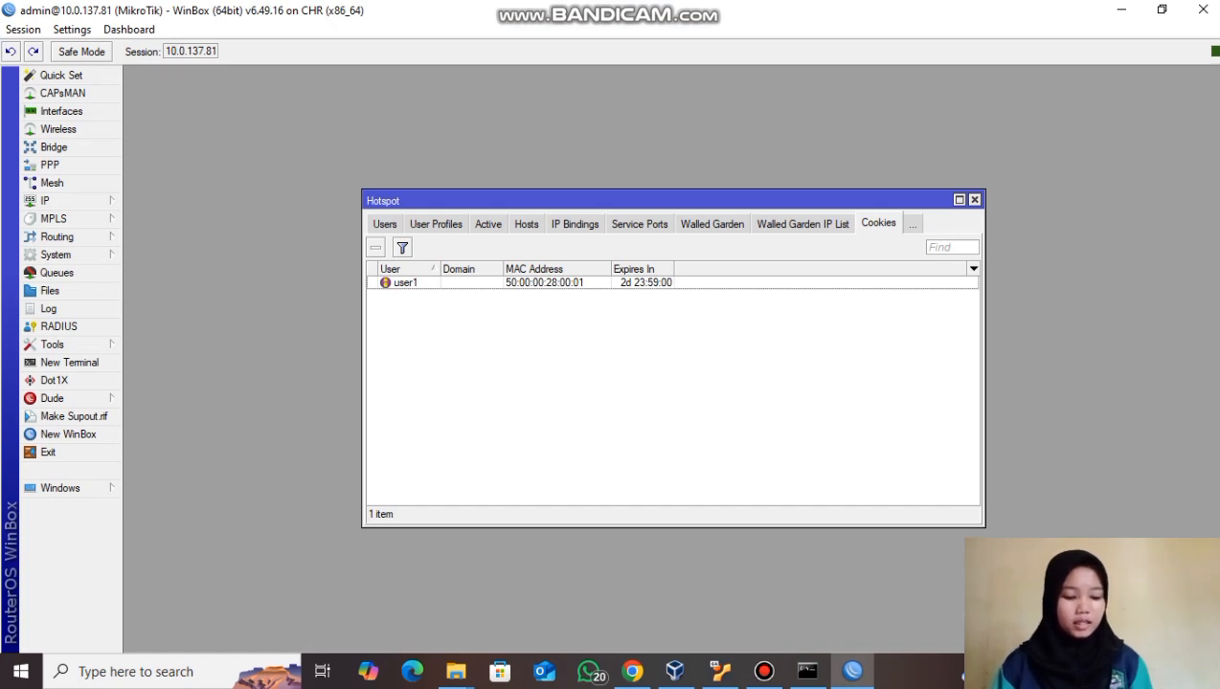
- Create the hotspot user profile hospot-512k with a 512k/512k rate limit
left_click(436, 223)
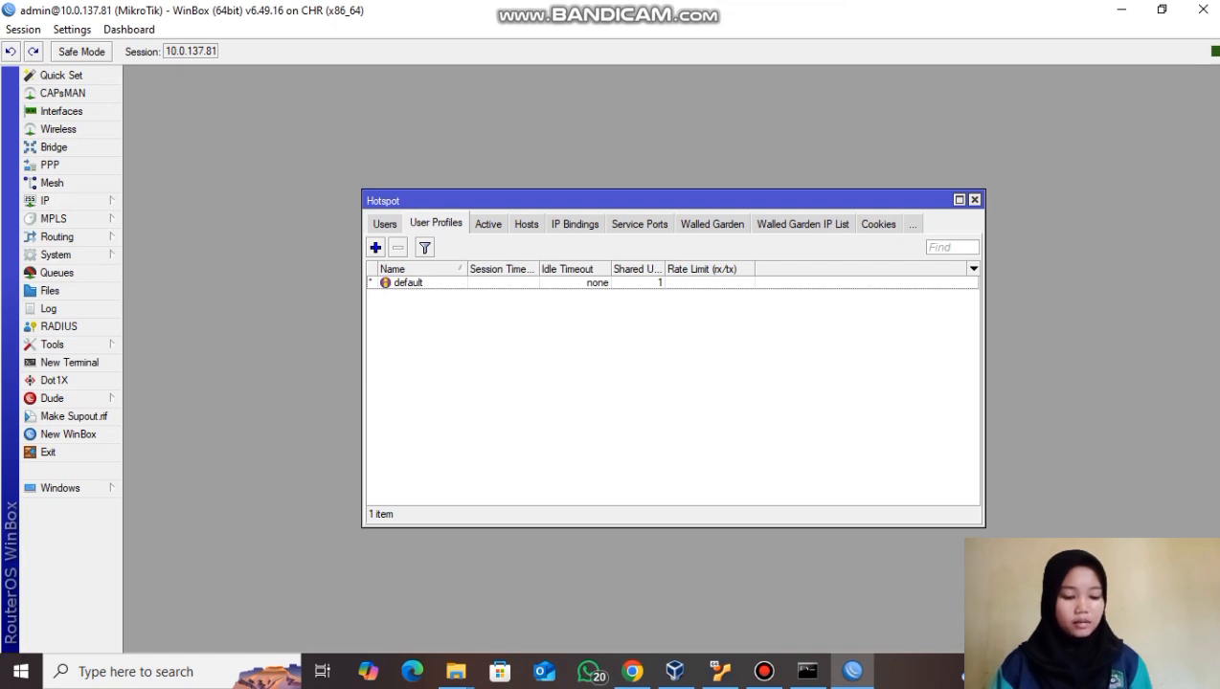
type("hospot")
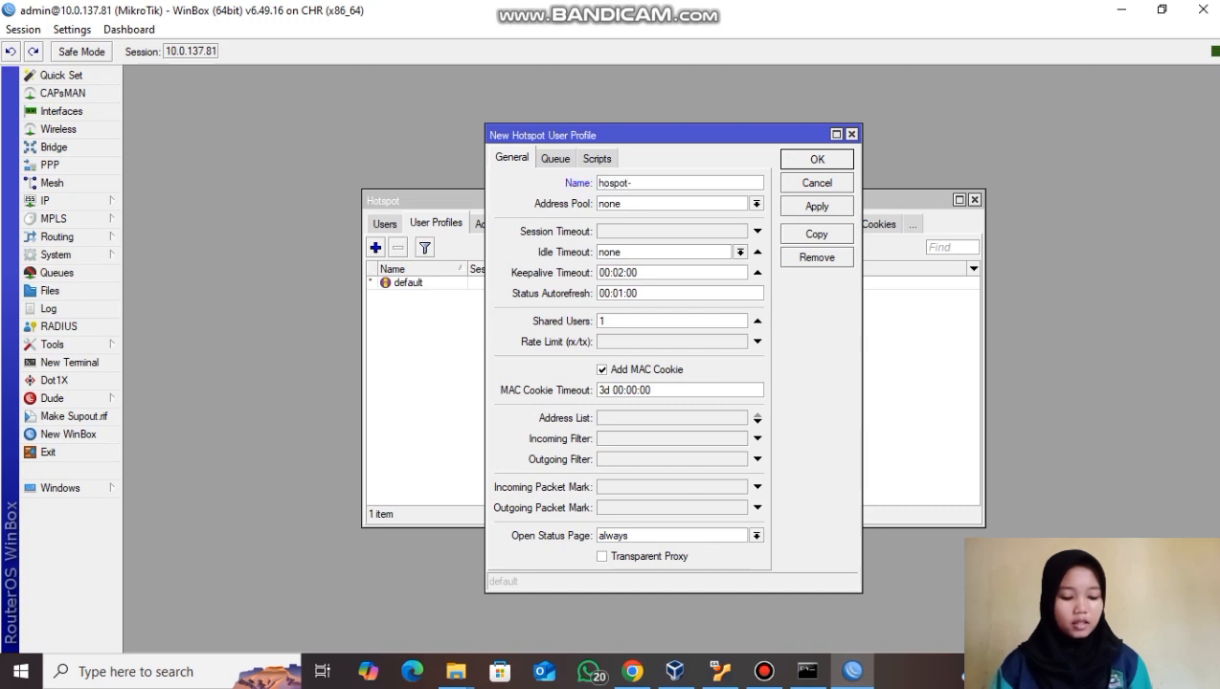
type("-5")
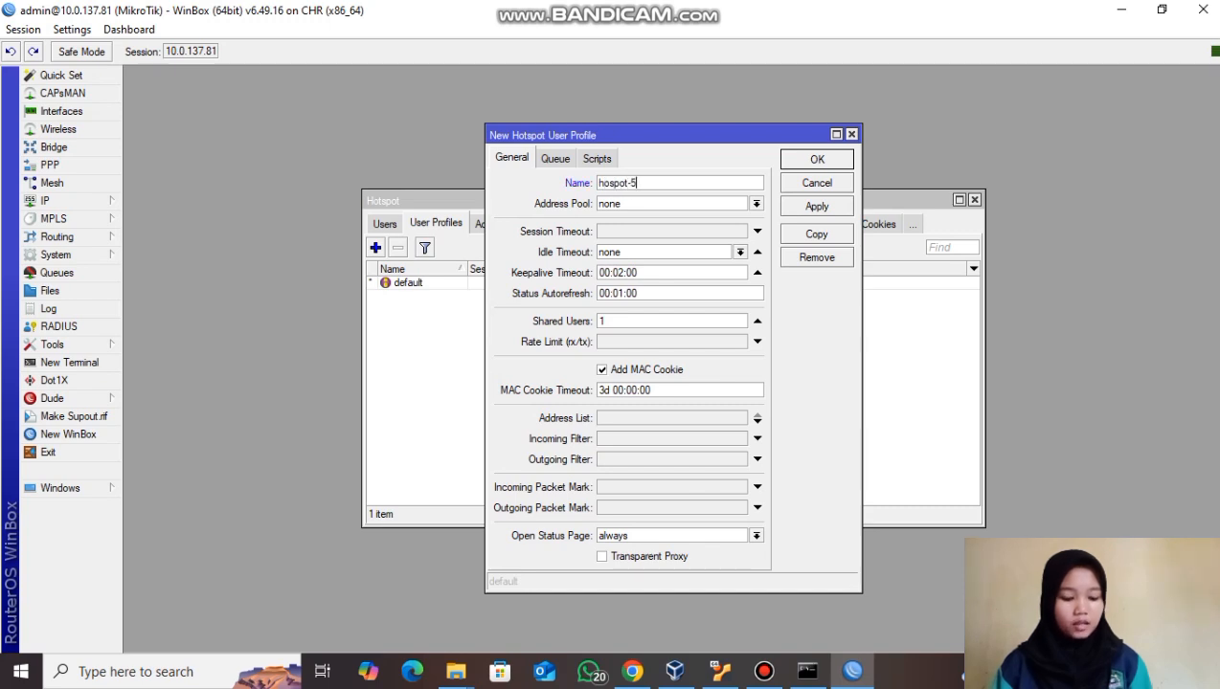
type("12k")
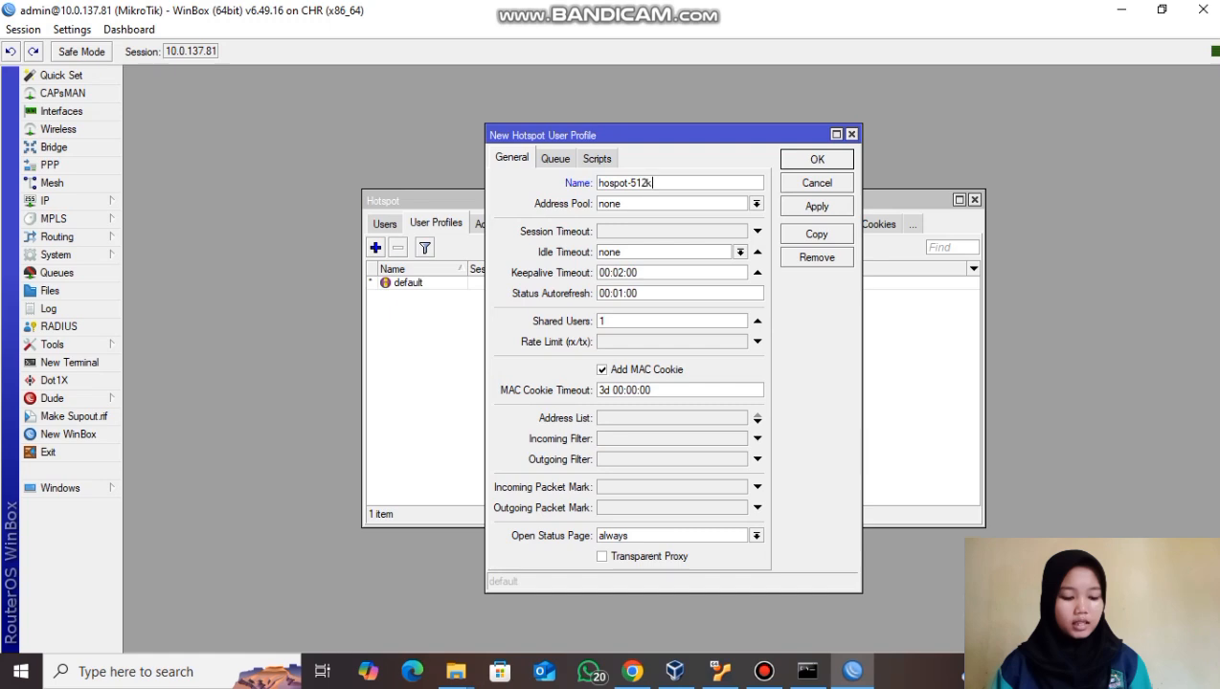
left_click(757, 341)
type("512")
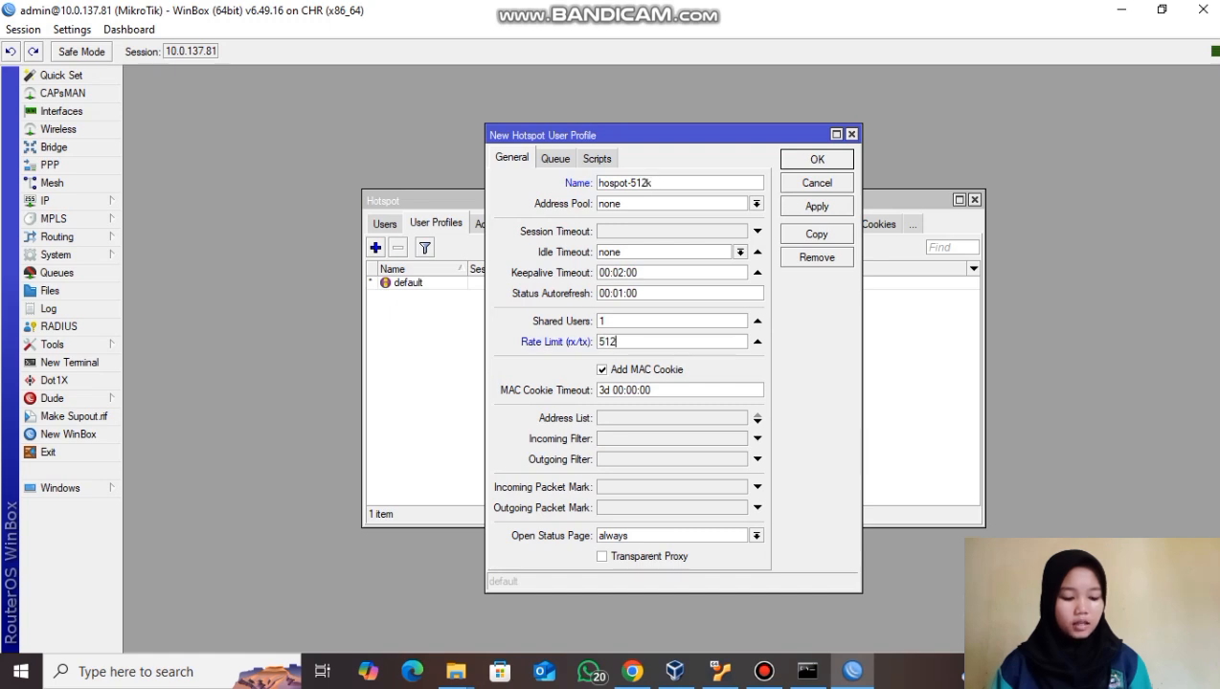
type("k/")
type("512k")
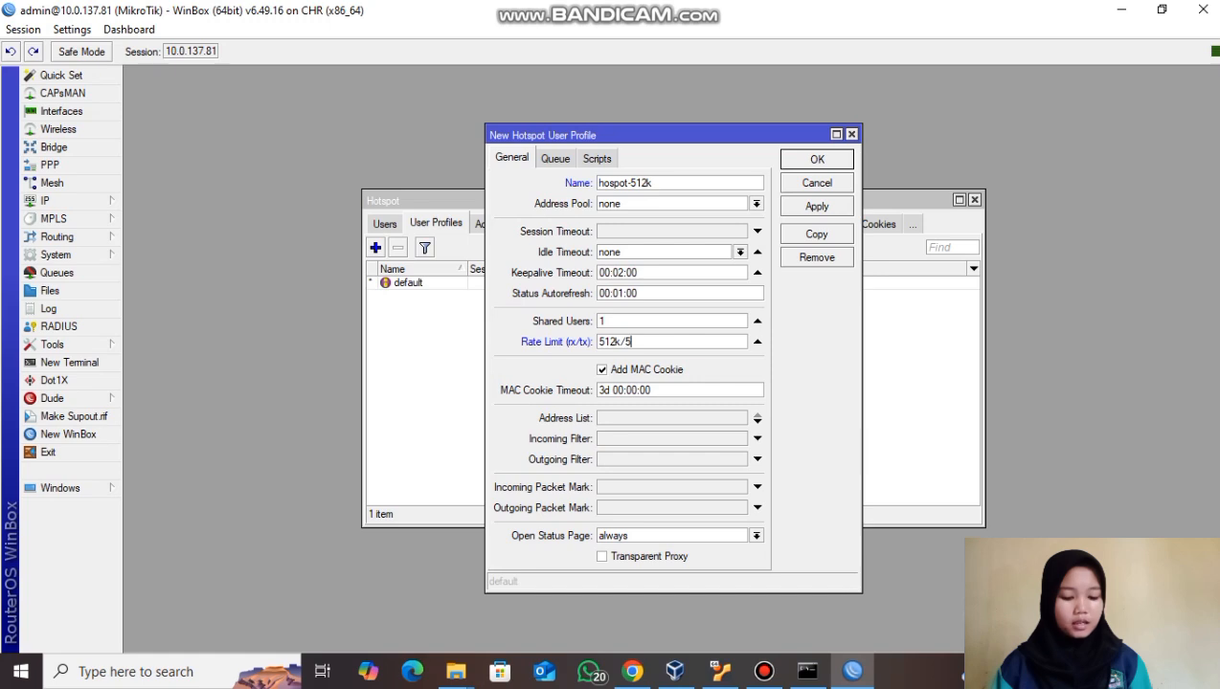
left_click(632, 182)
left_click(817, 206)
key("Return")
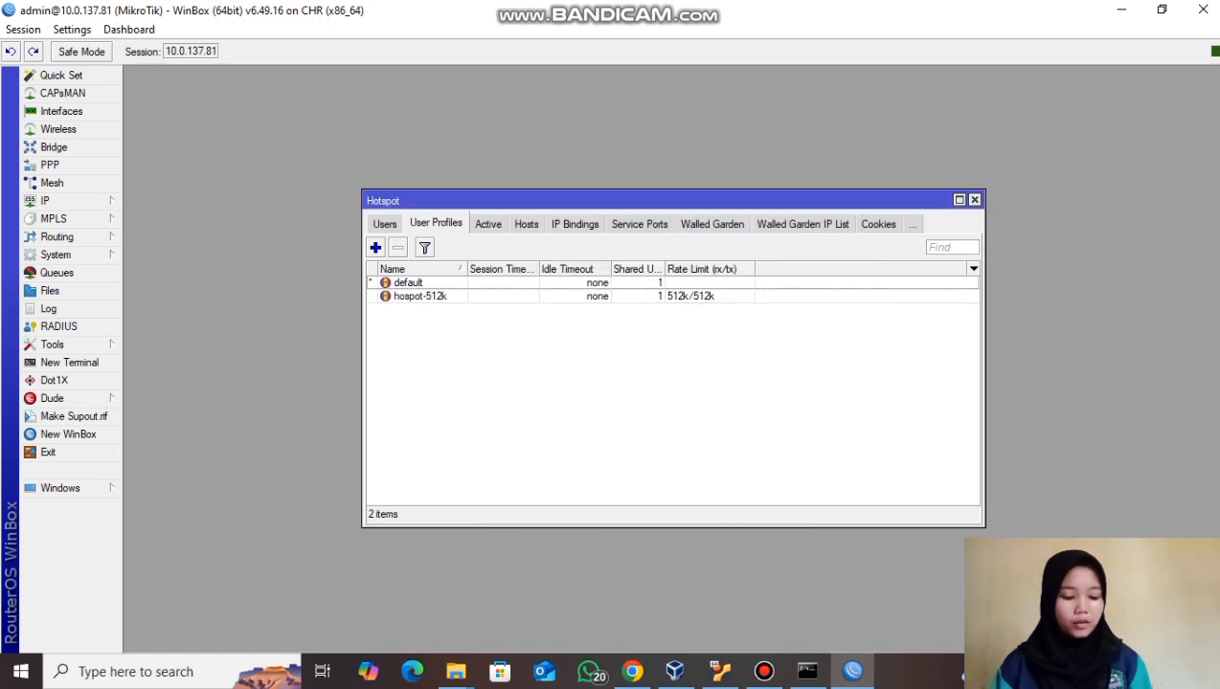
- Assign the hospot-512k profile to hotspot user user1
left_click(385, 224)
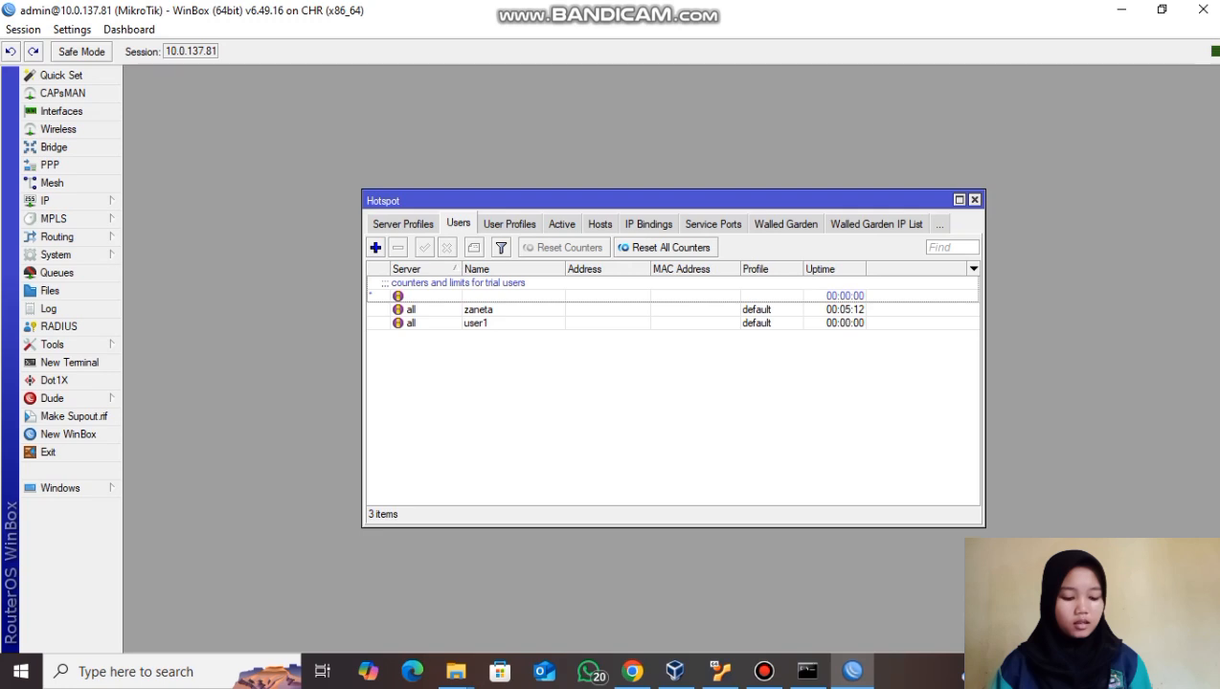
double_click(475, 322)
left_click(706, 389)
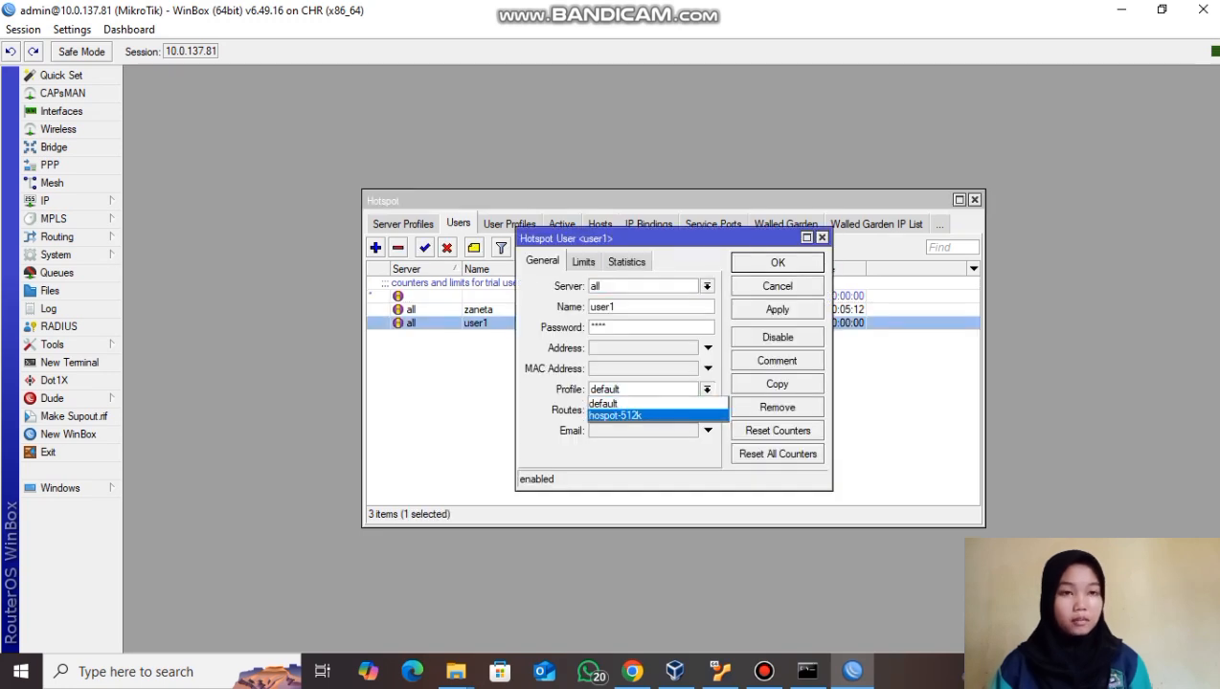
left_click(618, 415)
left_click(777, 310)
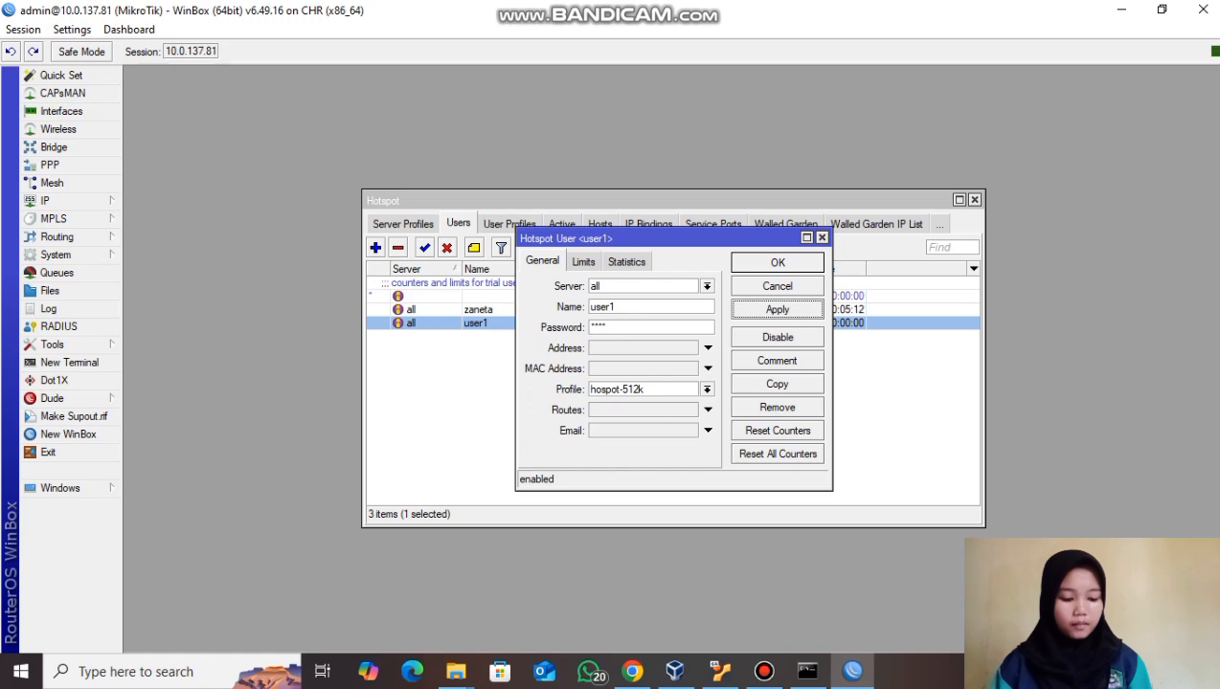
key("Return")
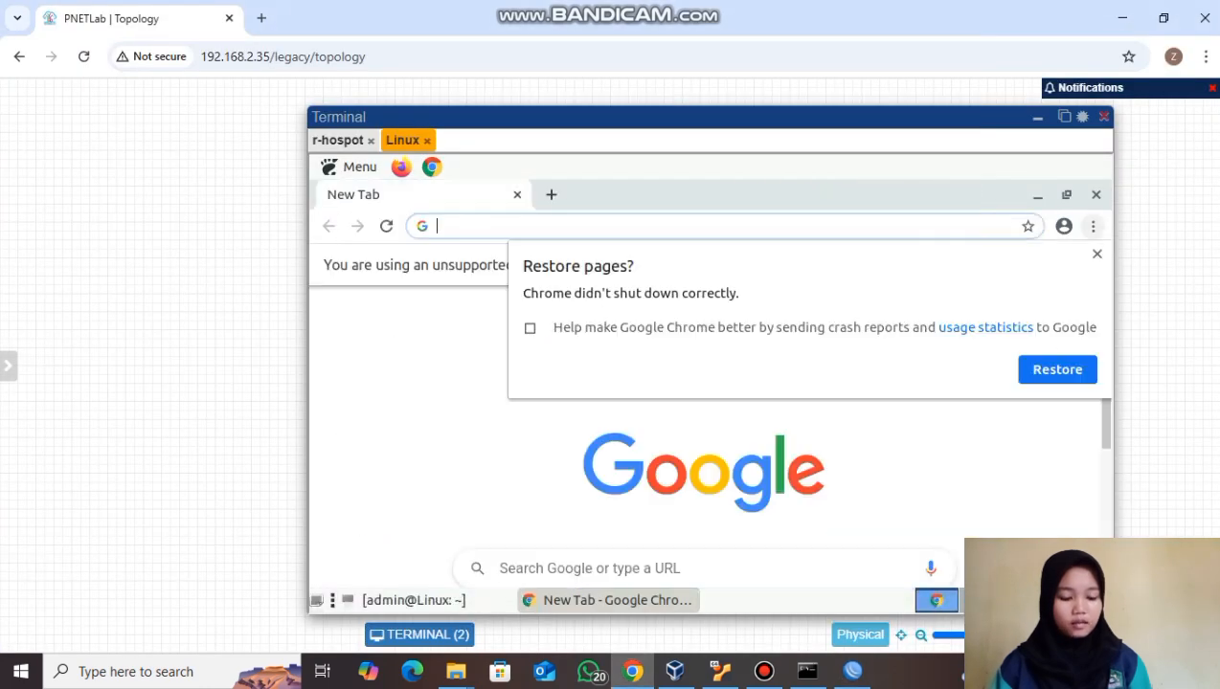
- Search 'speed test' on the Linux node and scroll to the Speedtest by Ookla result
type("sp")
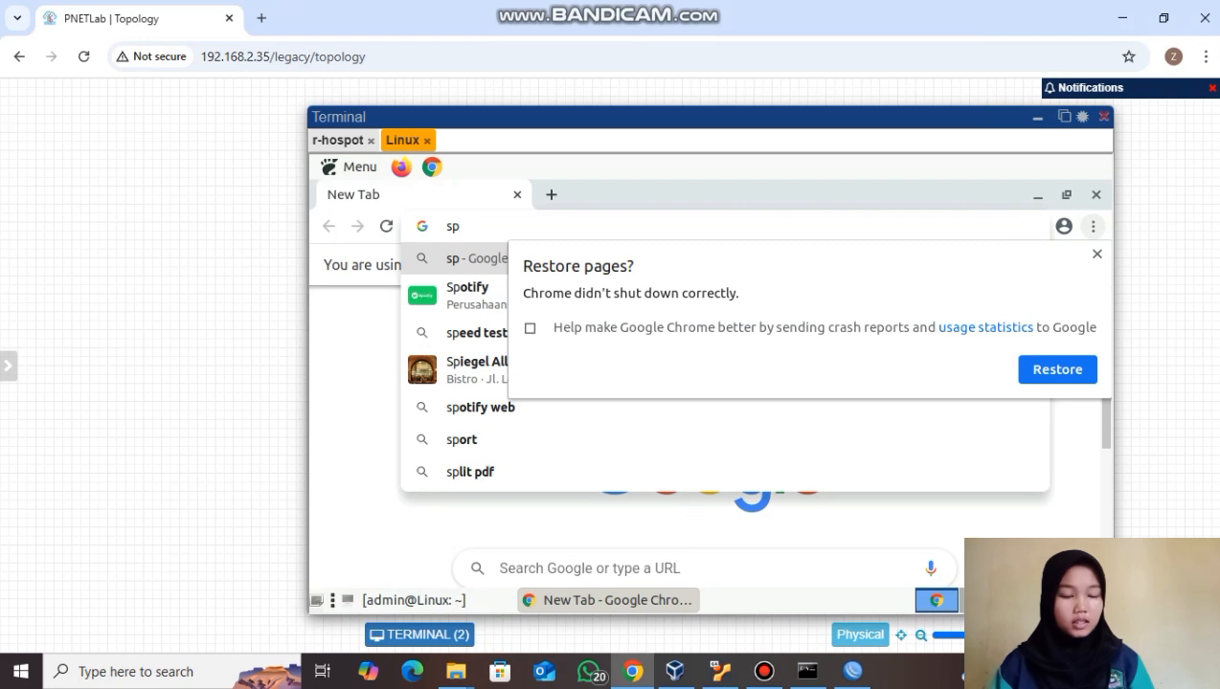
type("eed ")
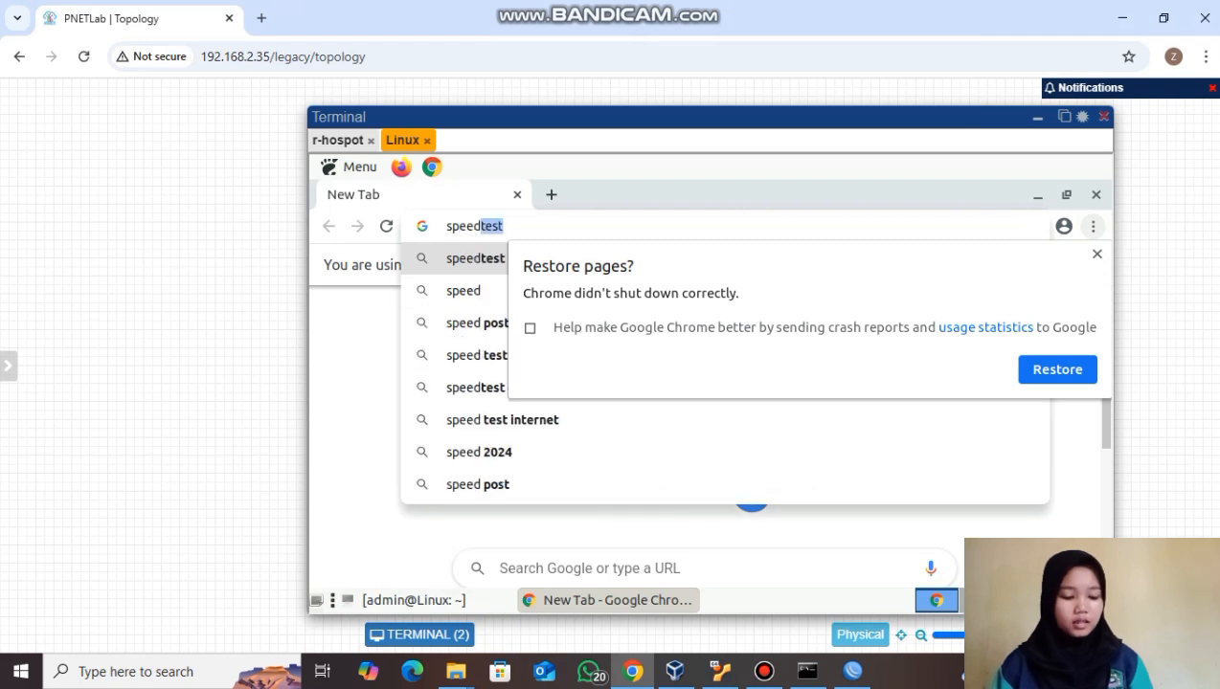
type("test")
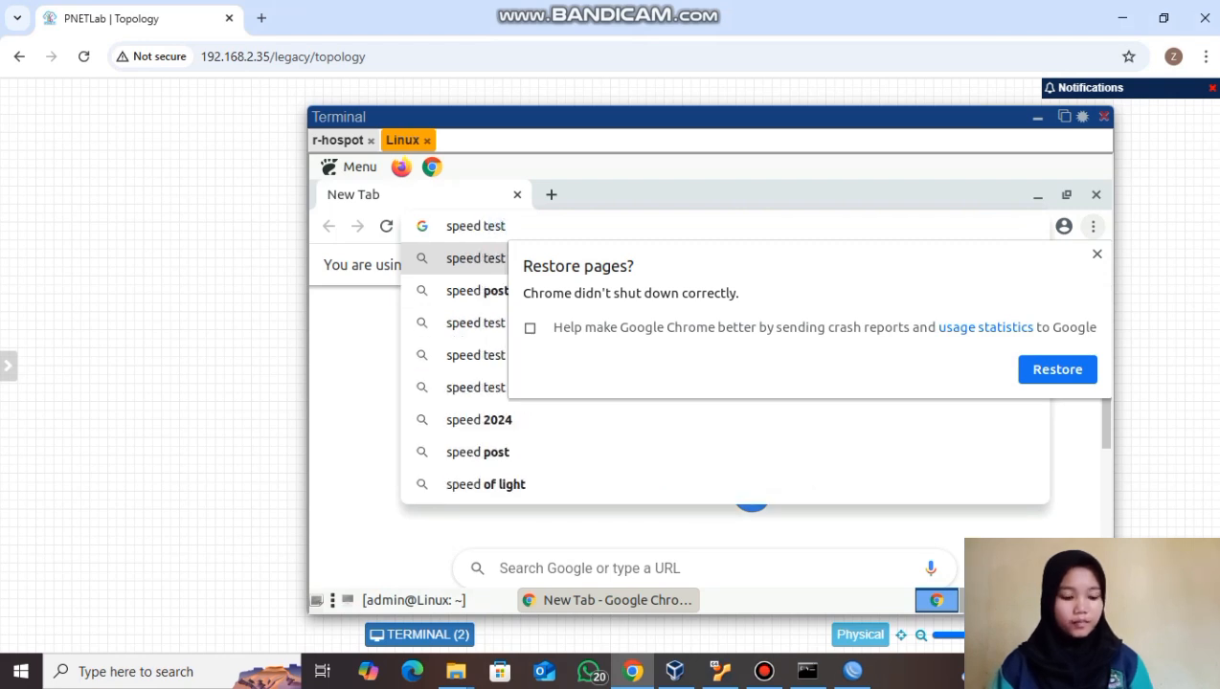
key("Return")
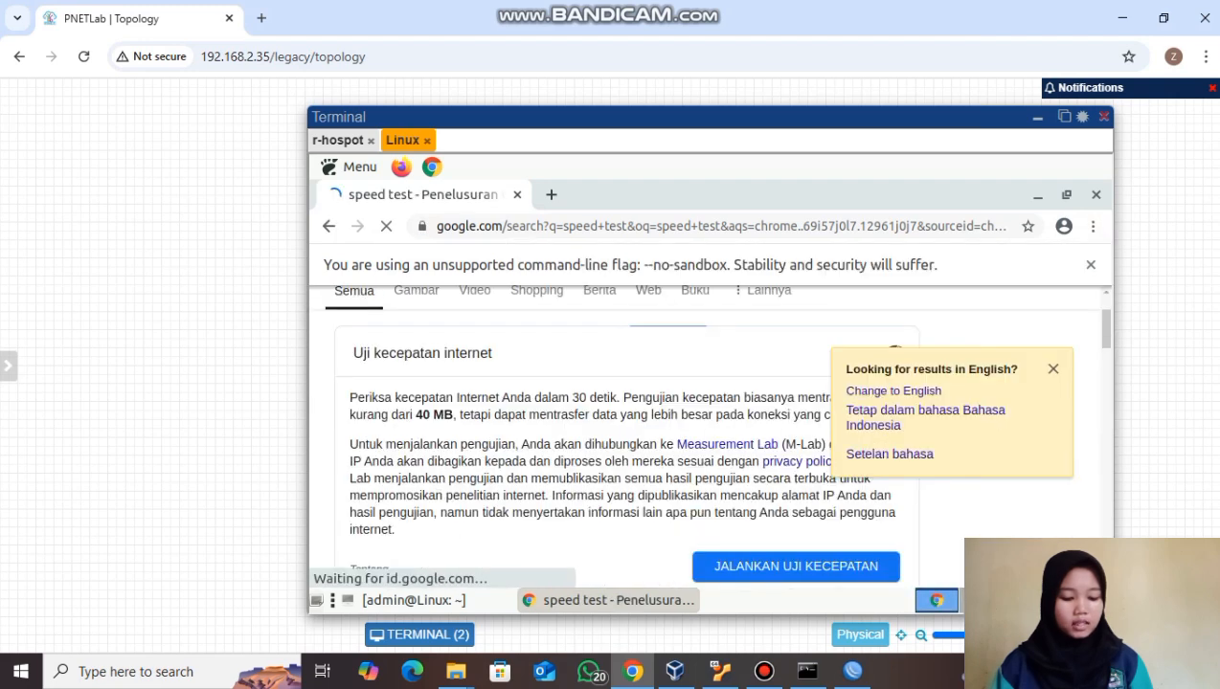
scroll(708, 436, "down", 5)
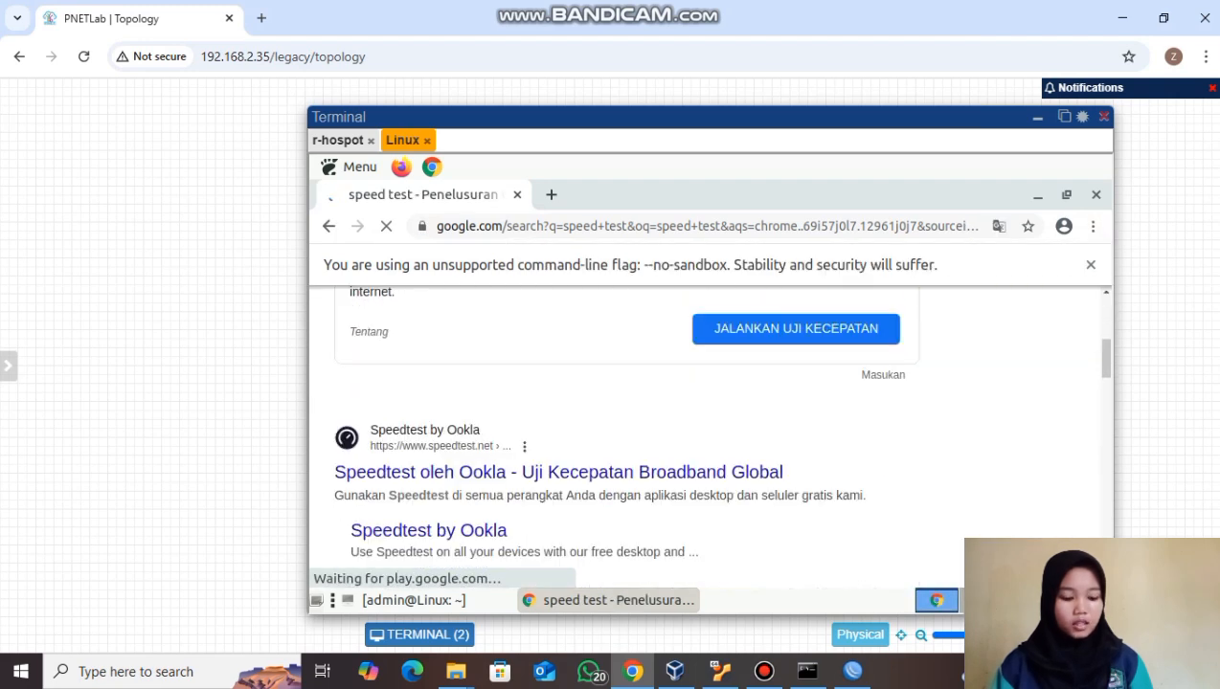